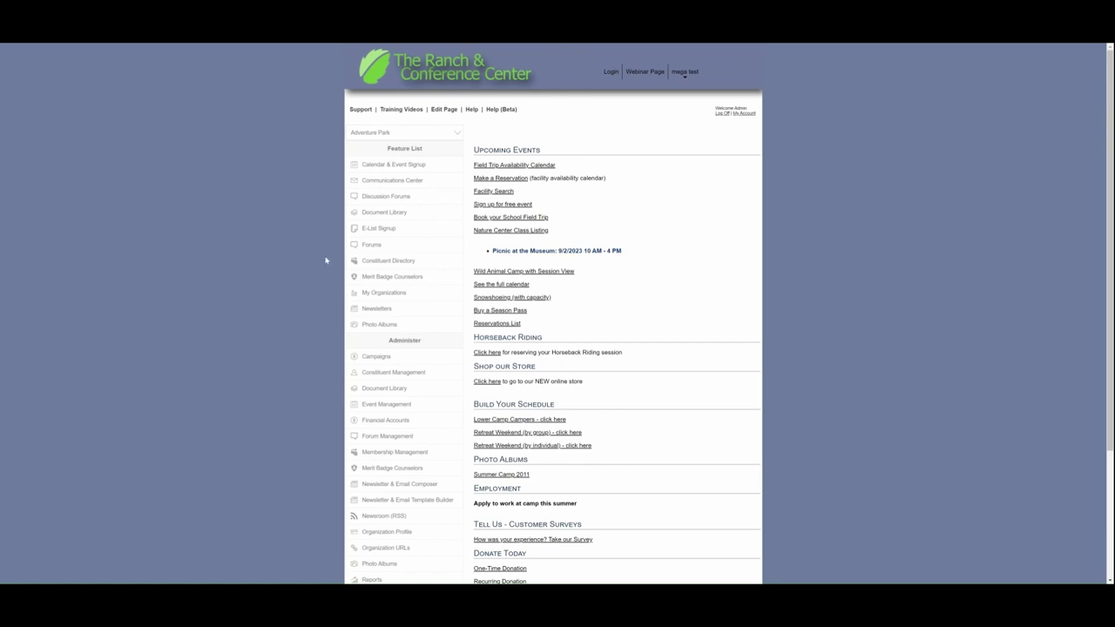
- Create a form titled "Picnic Day Form" in Event Management, always displayed in form lists with left item labels, and open it for editing
left_click(379, 406)
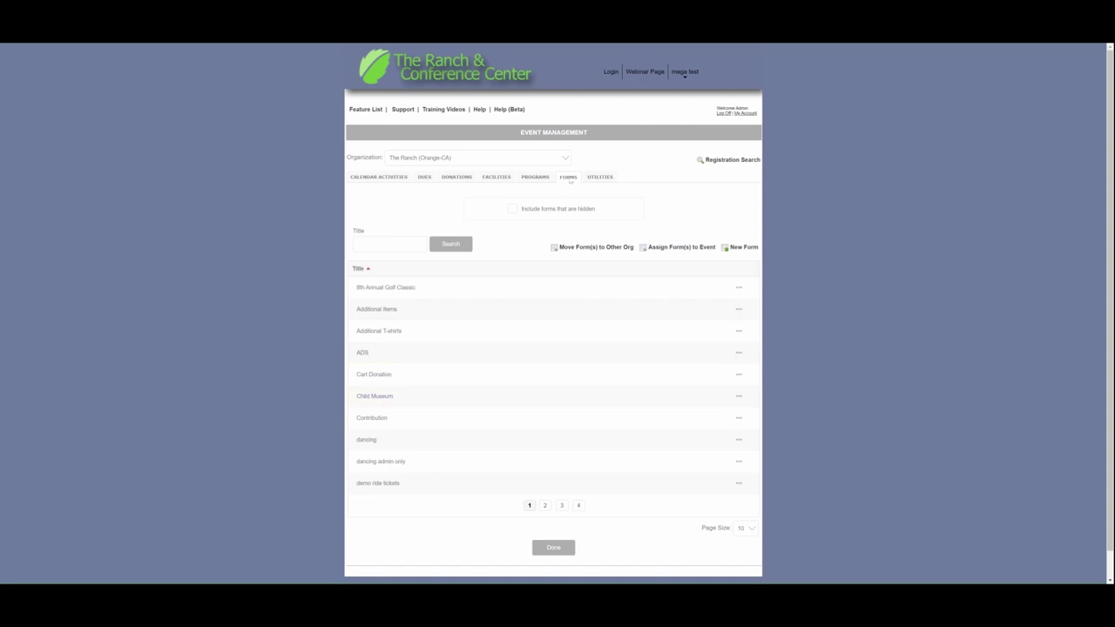
left_click(742, 249)
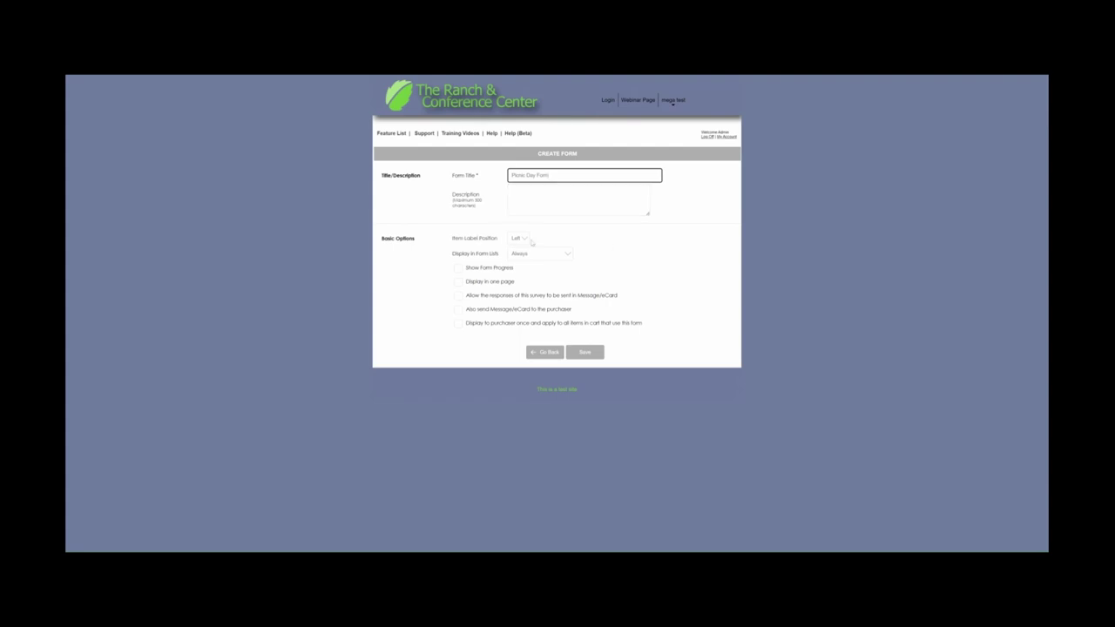
left_click(519, 239)
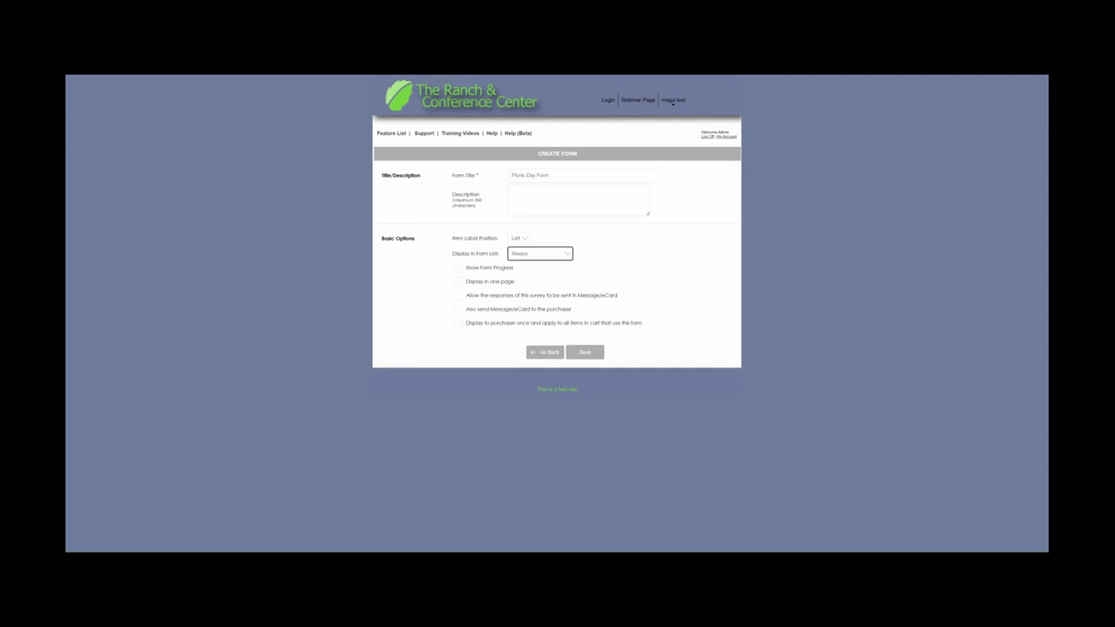
left_click(611, 256)
left_click(458, 284)
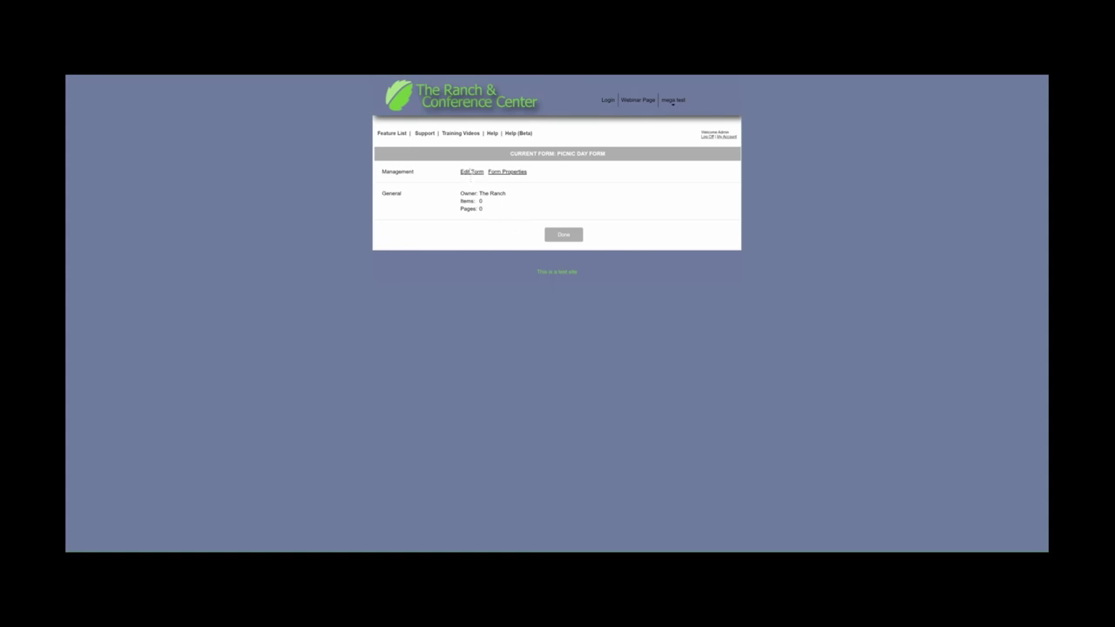
left_click(473, 175)
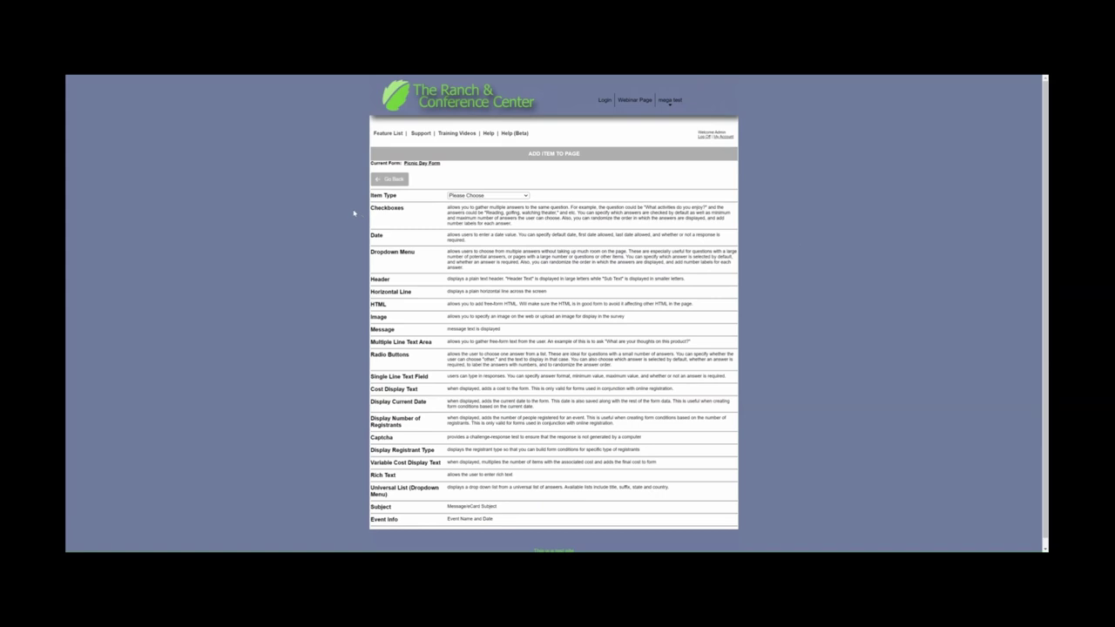
- Set up a Checkboxes item "Please choose a sport" with answers golfing, soccer, football and baseball, with golfing checked by default
scroll(353, 212, "down", 1)
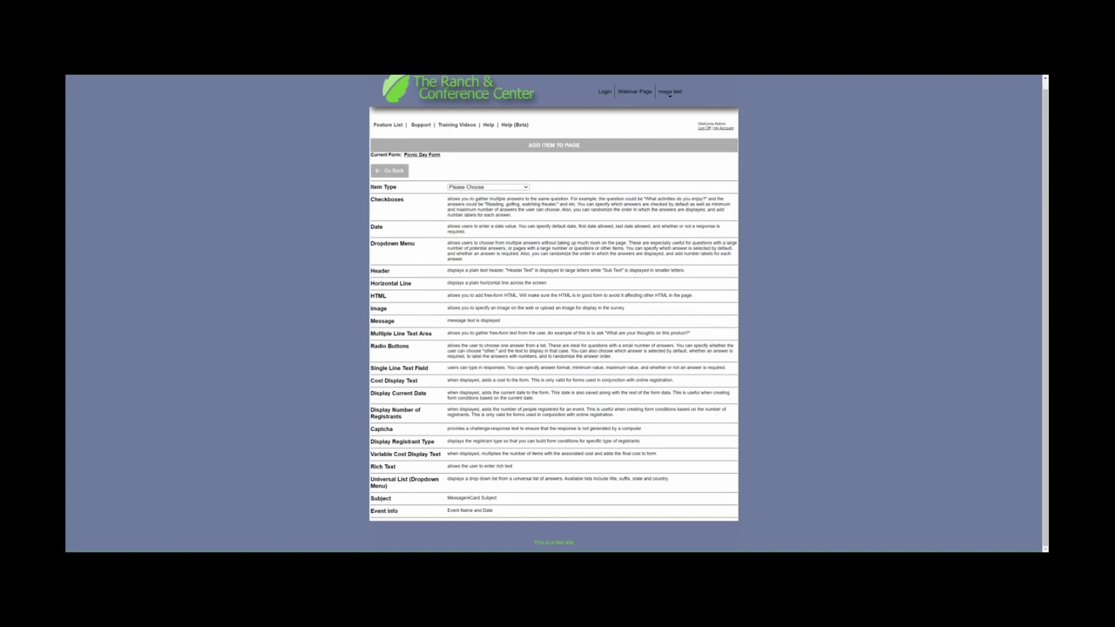
left_click(468, 196)
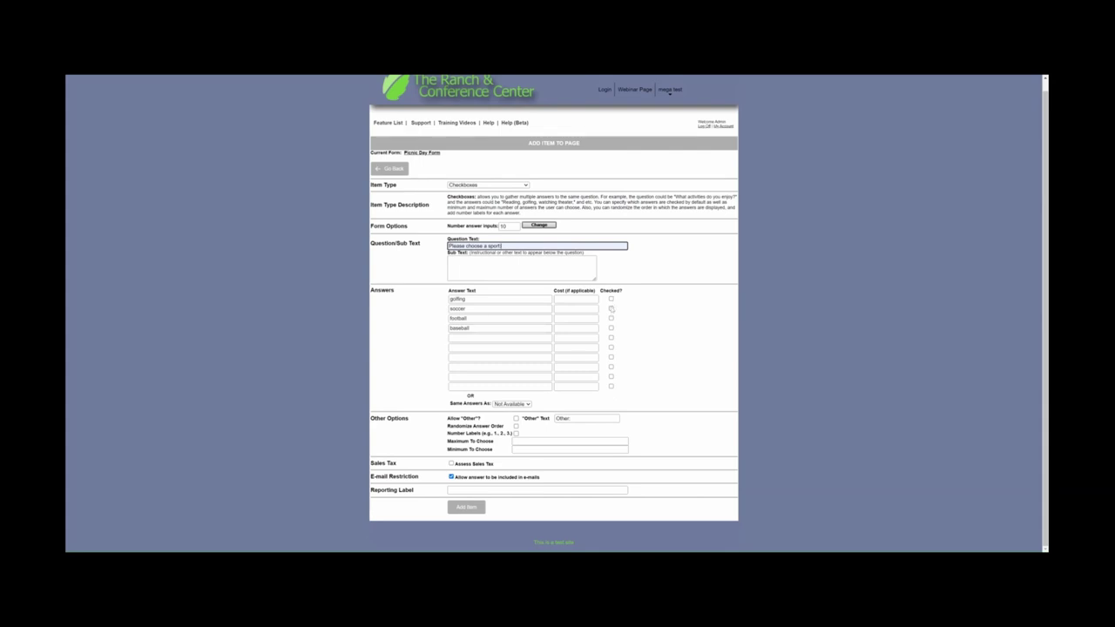
left_click(610, 299)
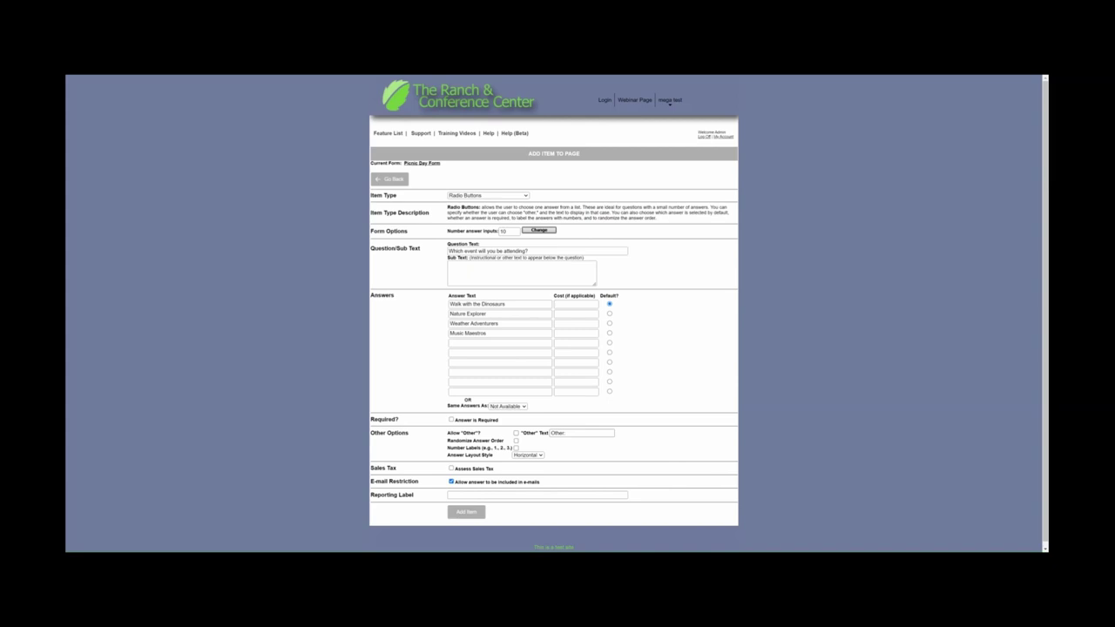
- Review the question, answer and option settings of the Radio Buttons and Dropdown Menu item types
scroll(396, 379, "down", 1)
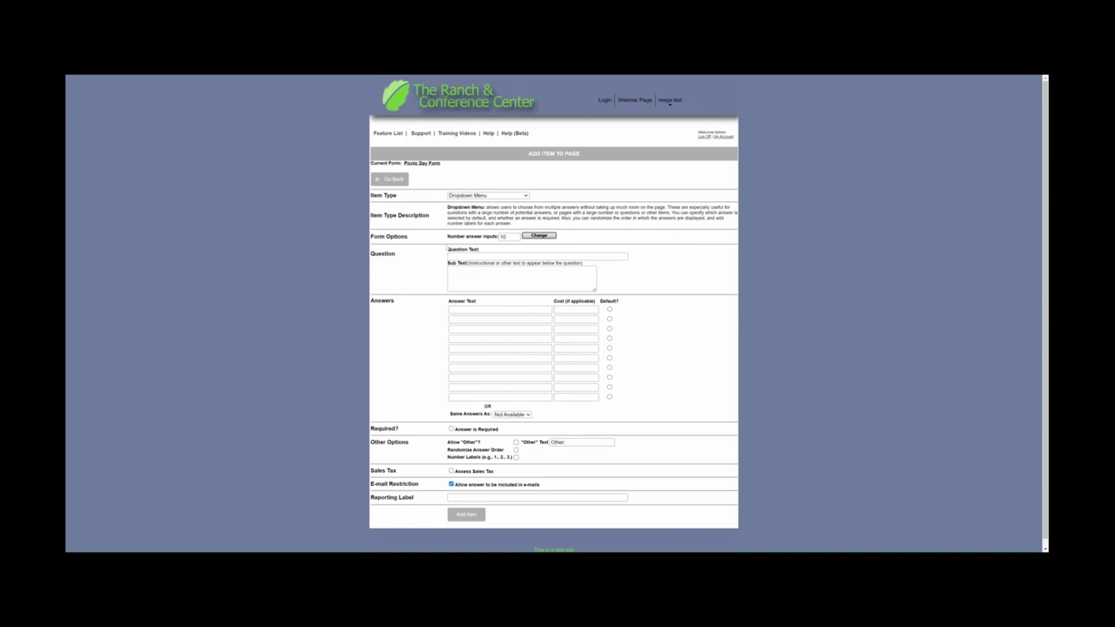
left_click(538, 256)
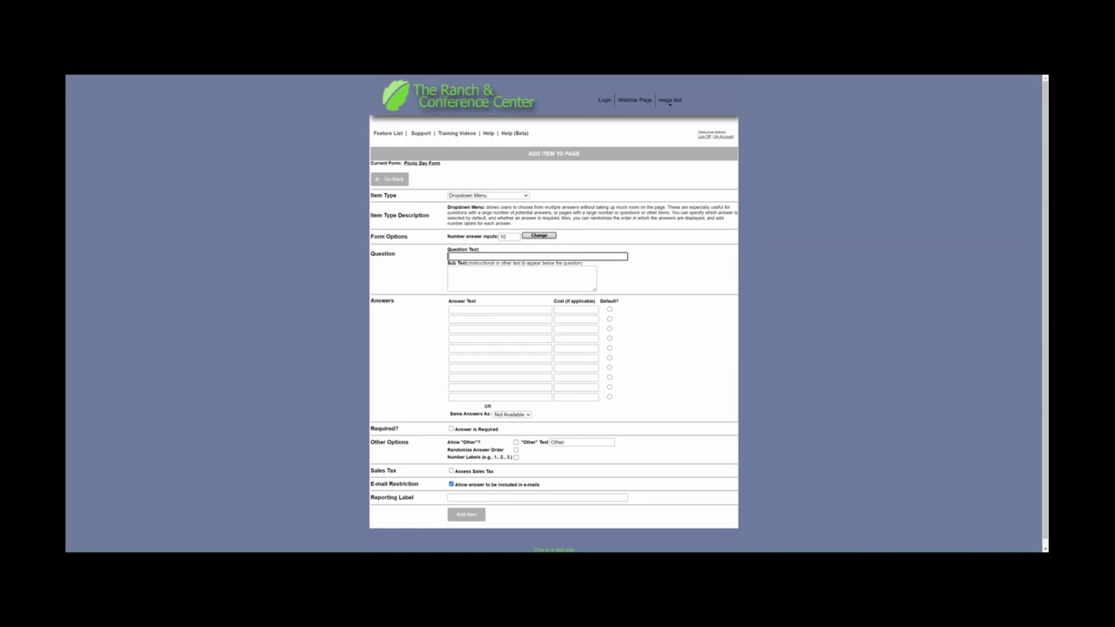
left_click(412, 253)
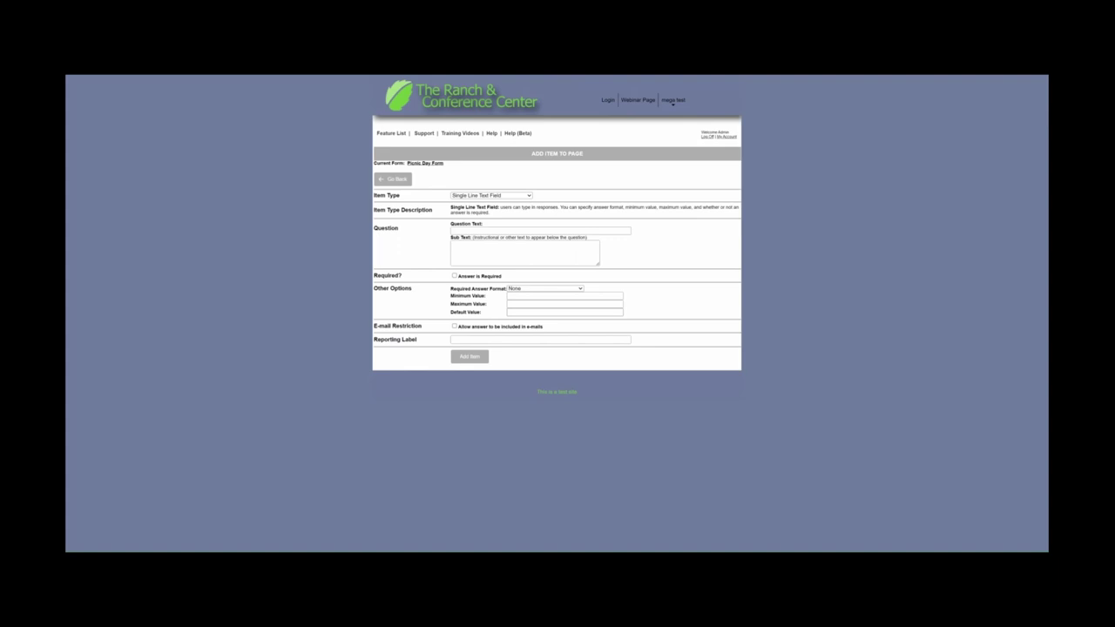
- Add a Variable Cost Display Text item "How many goodie bags?" with line item description "Goodie Bags" and a cost of 5
left_click(488, 214)
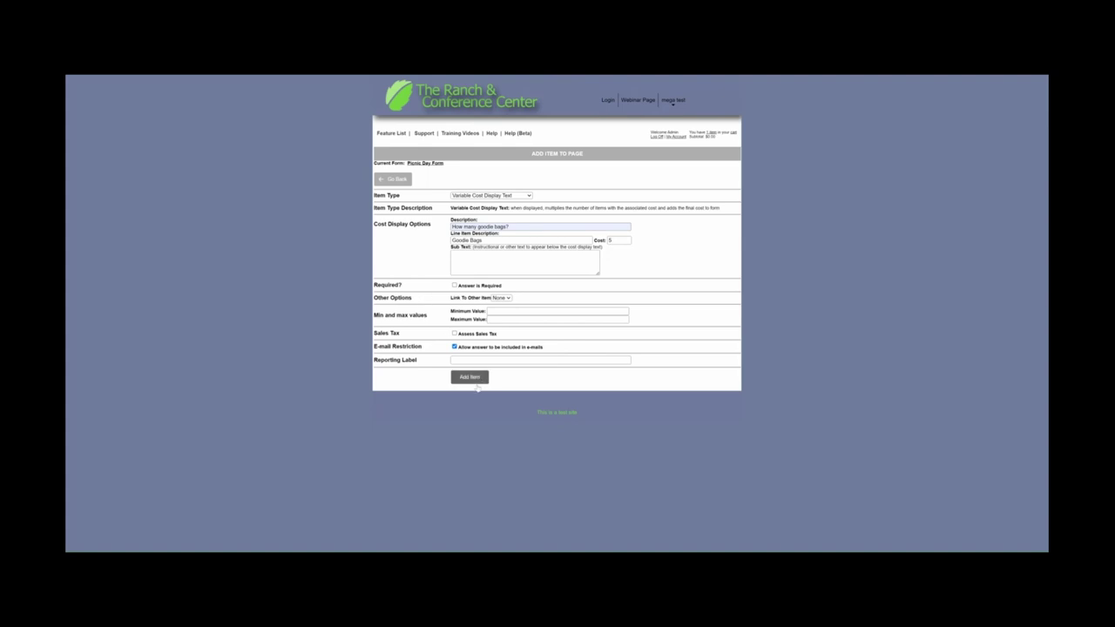
left_click(471, 377)
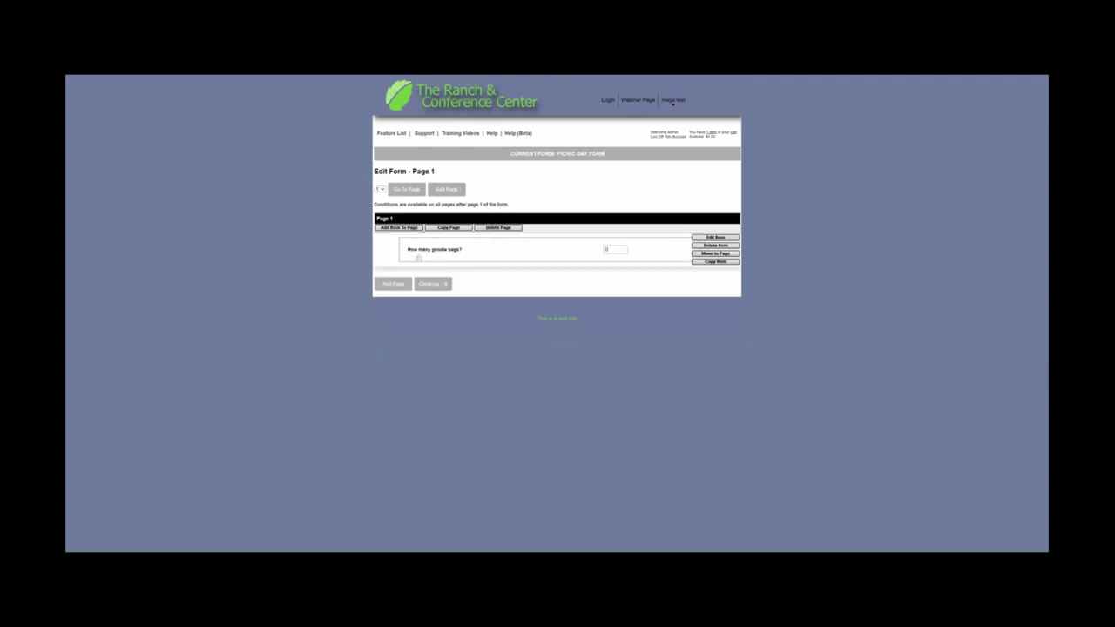
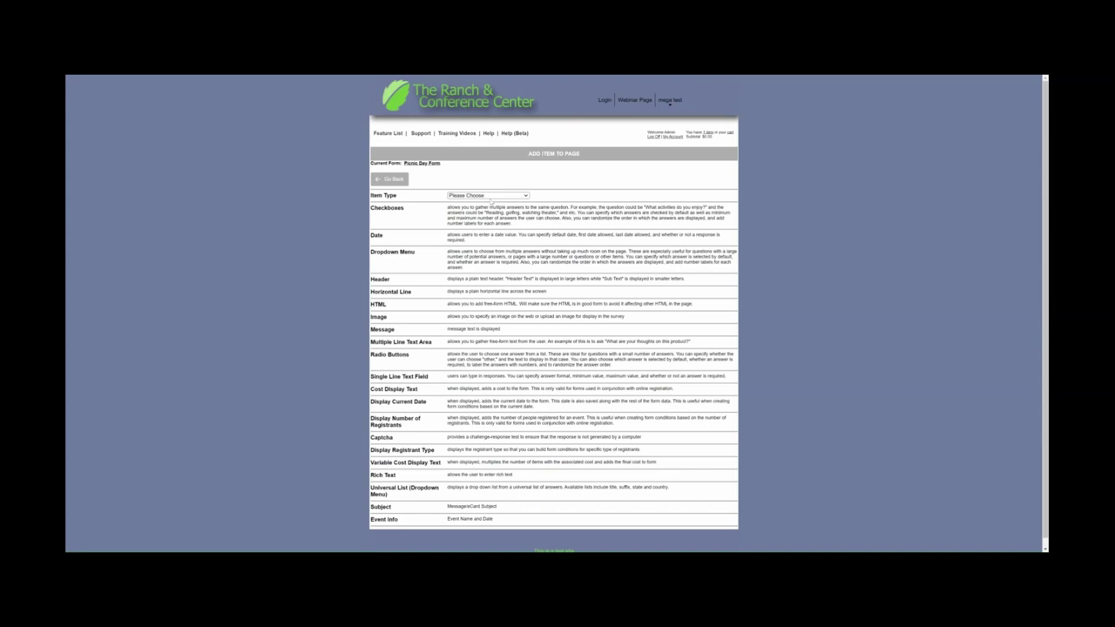
- Add a Dropdown Menu item "What is your T-shirt size?" with Youth Small/Medium/Large at 15, Adult Small/Medium/Large at 20, and No thanks
left_click(490, 201)
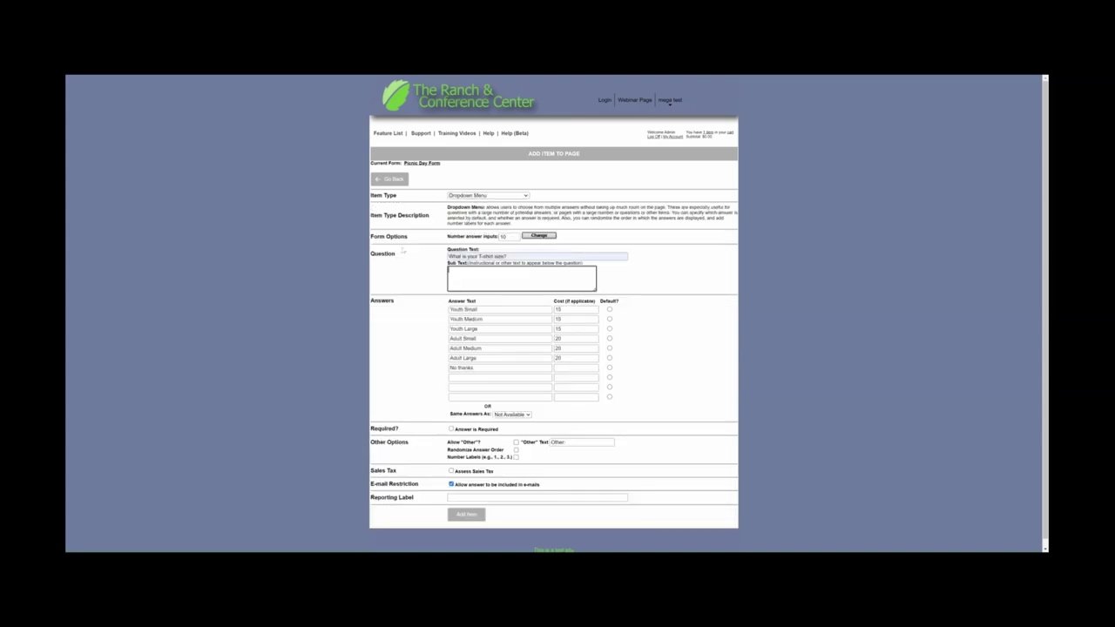
left_click(407, 266)
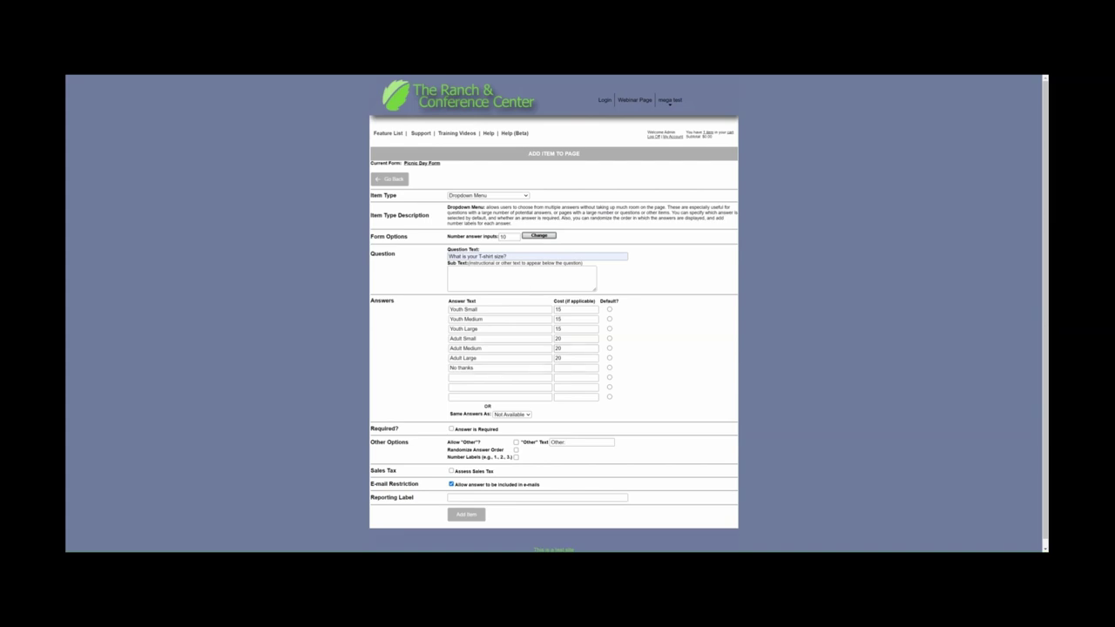
scroll(554, 313, "down", 1)
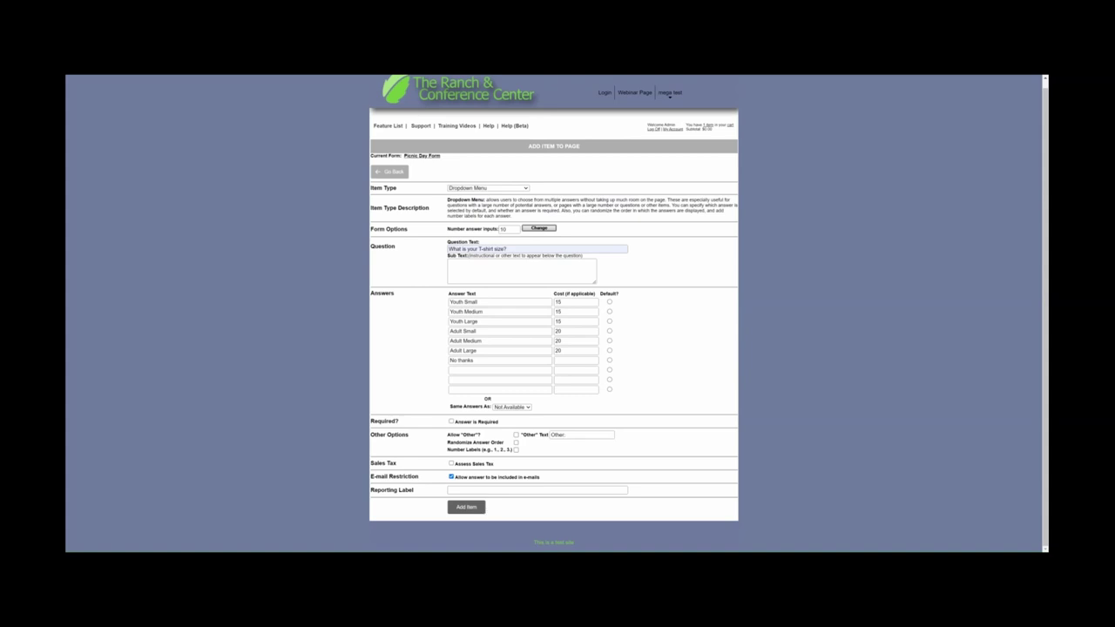
left_click(471, 511)
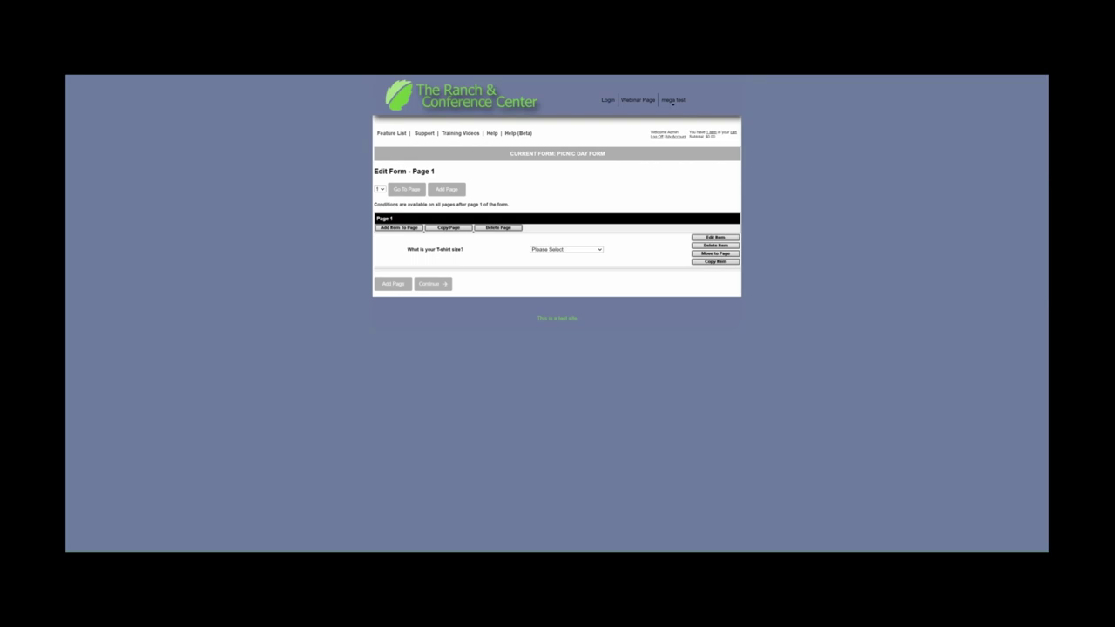
- Add a required Radio Buttons item "Please select a meal:" (Hot Dog, Burger, Salad, No thanks), sub text "Lunch included in the registration fee", reporting label "Meal"
left_click(389, 227)
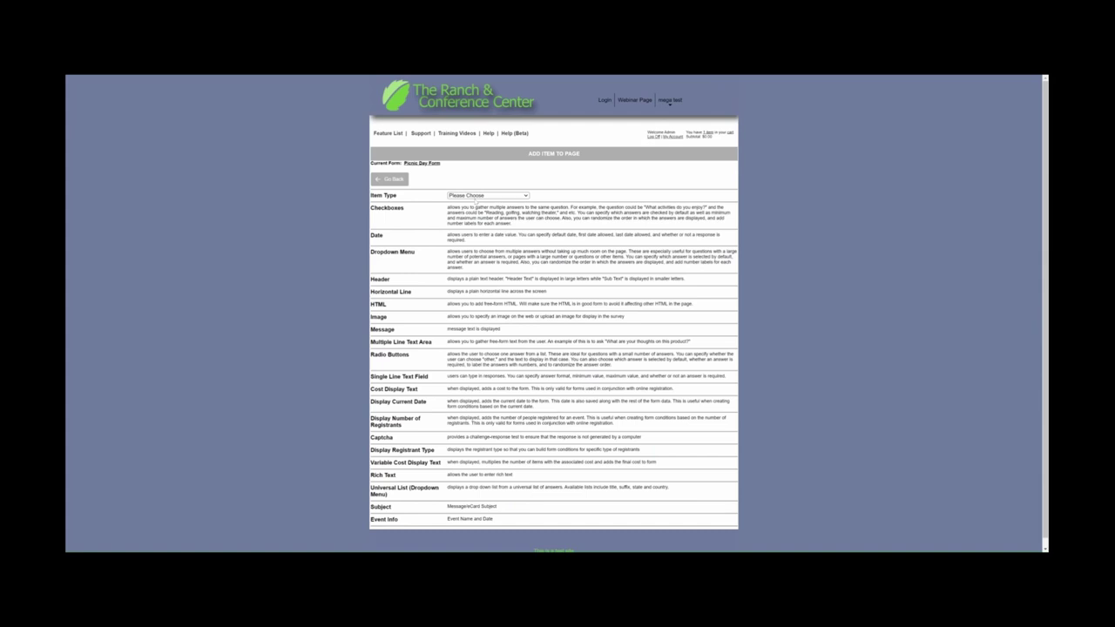
left_click(488, 195)
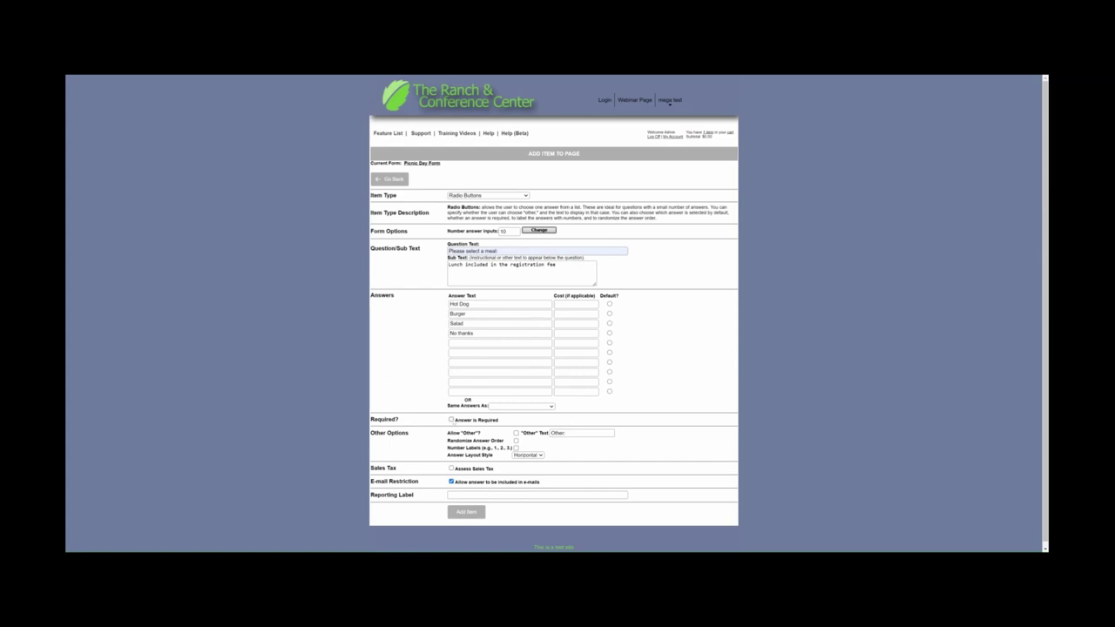
left_click(537, 495)
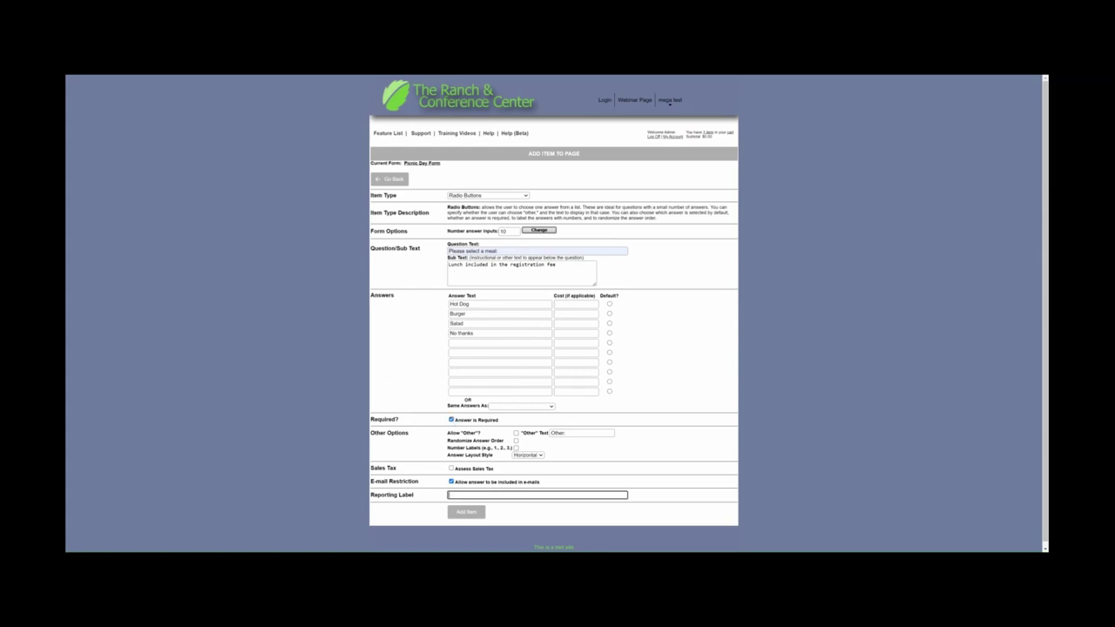
type("Meal")
key("Return")
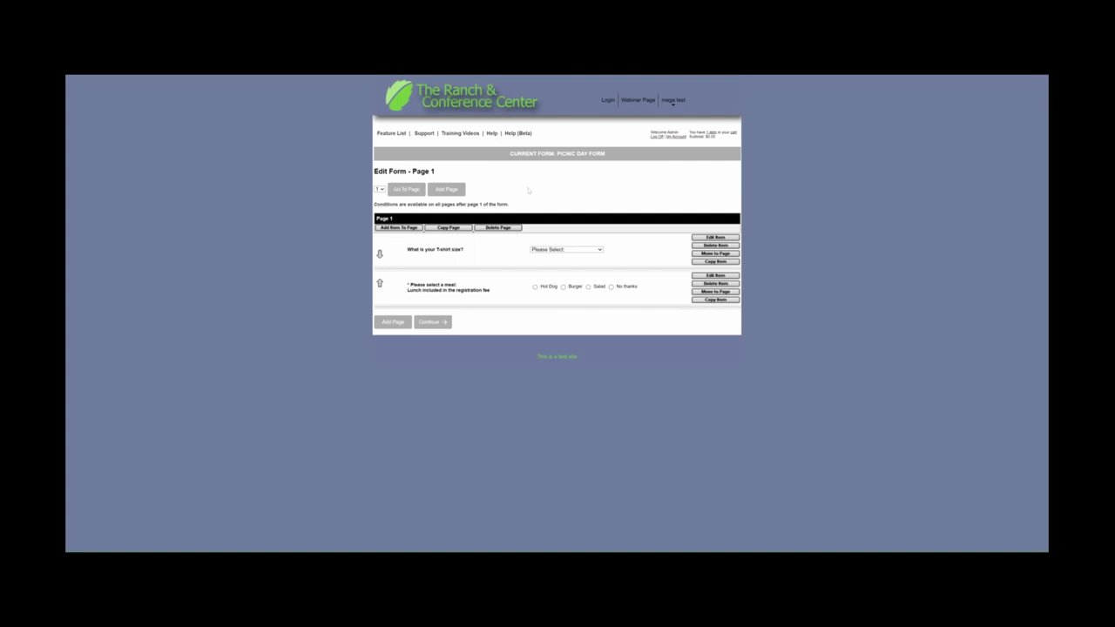
- Add page 2 with a required Dropdown Menu "Dressing Options" (Vinegar and Oil, Thousand Island, Ranch, Bleu Cheese, None), reporting label "Dressing"
left_click(439, 191)
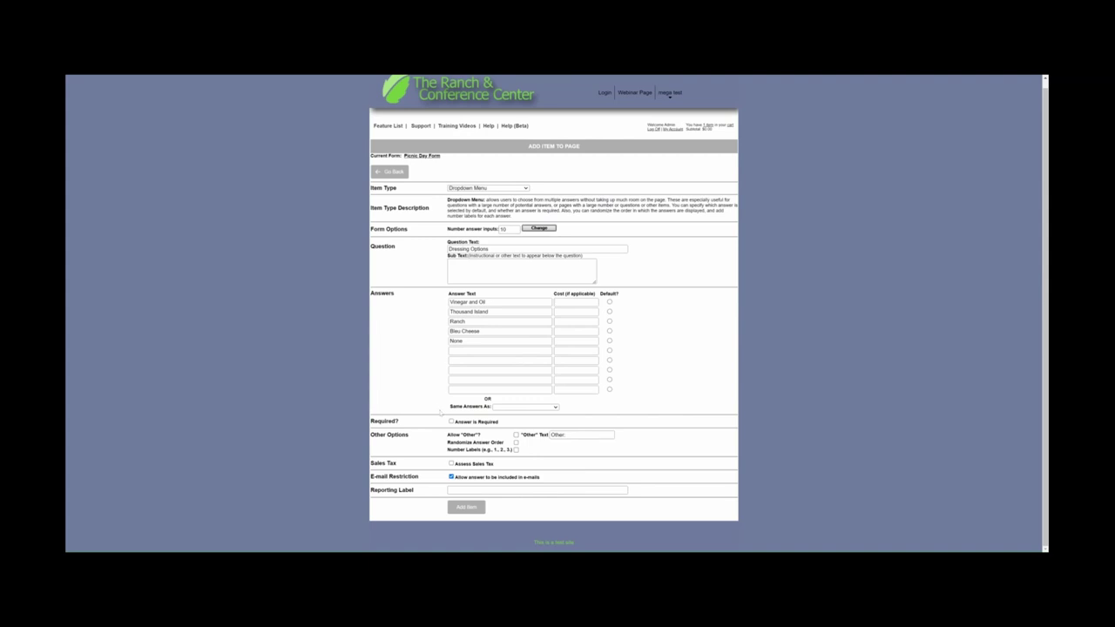
left_click(451, 423)
left_click(522, 491)
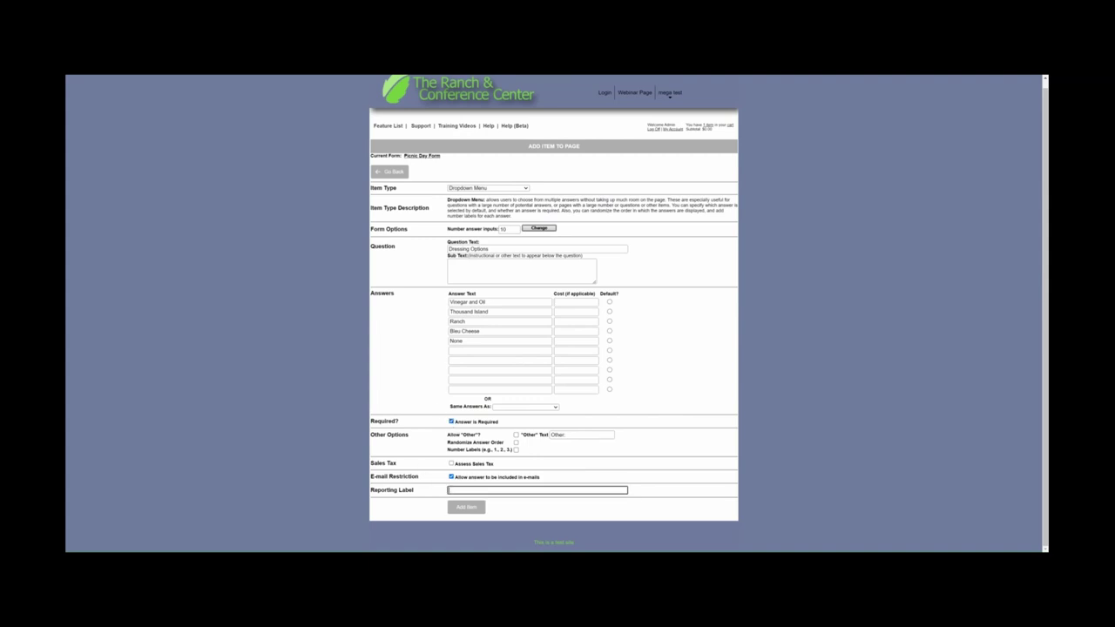
type("Dressing")
left_click(468, 509)
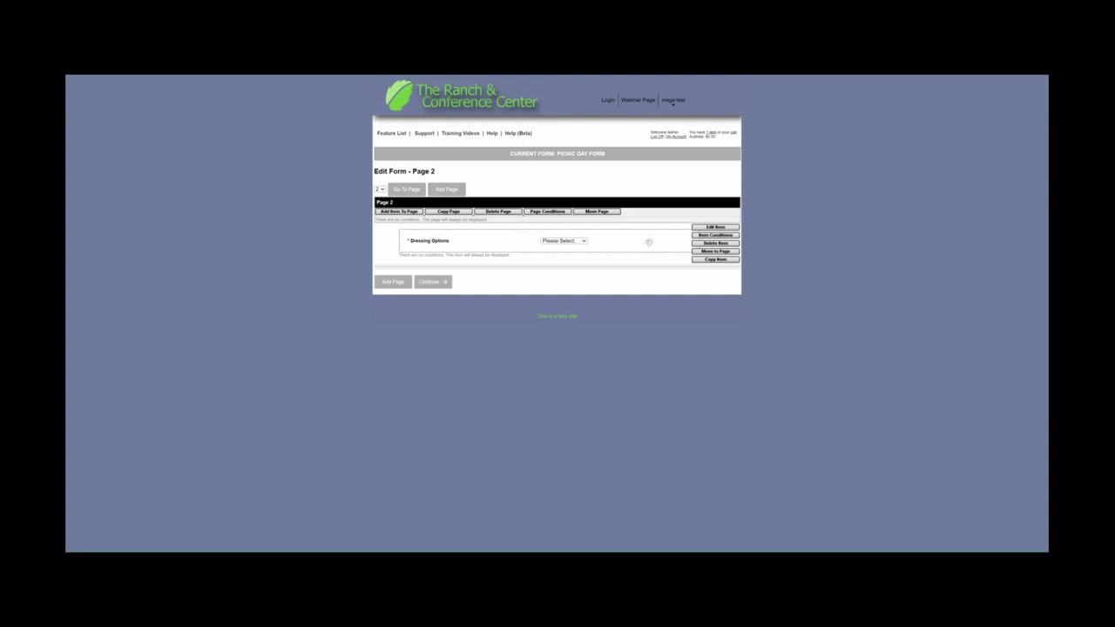
- Add and save an item condition on Dressing Options so it displays only if the meal answer equals Salad
left_click(702, 235)
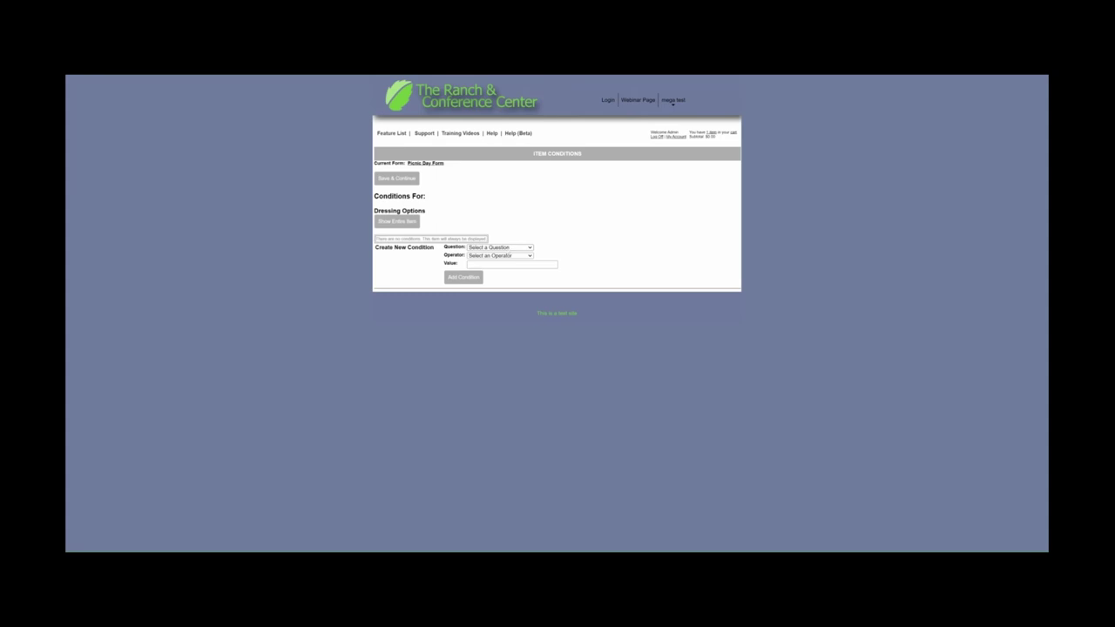
left_click(500, 247)
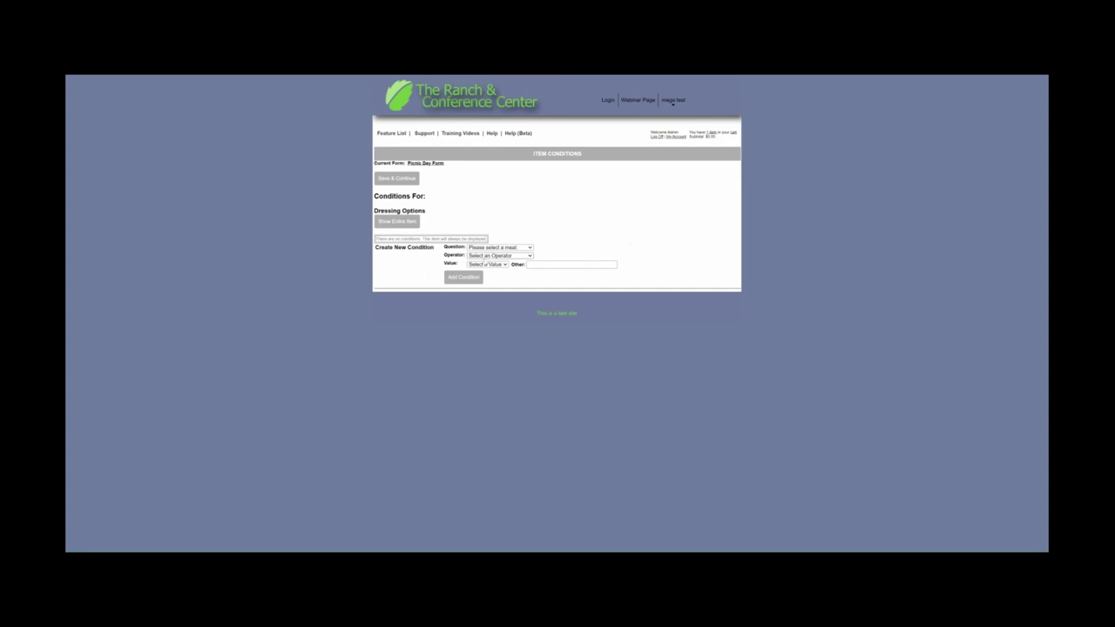
left_click(513, 275)
left_click(484, 299)
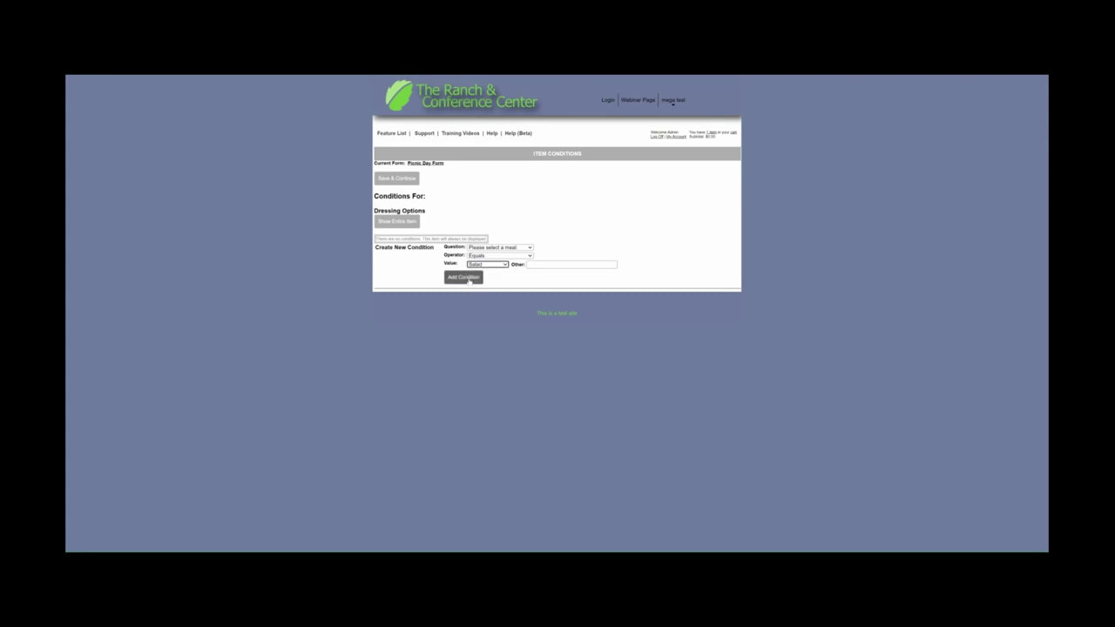
left_click(464, 278)
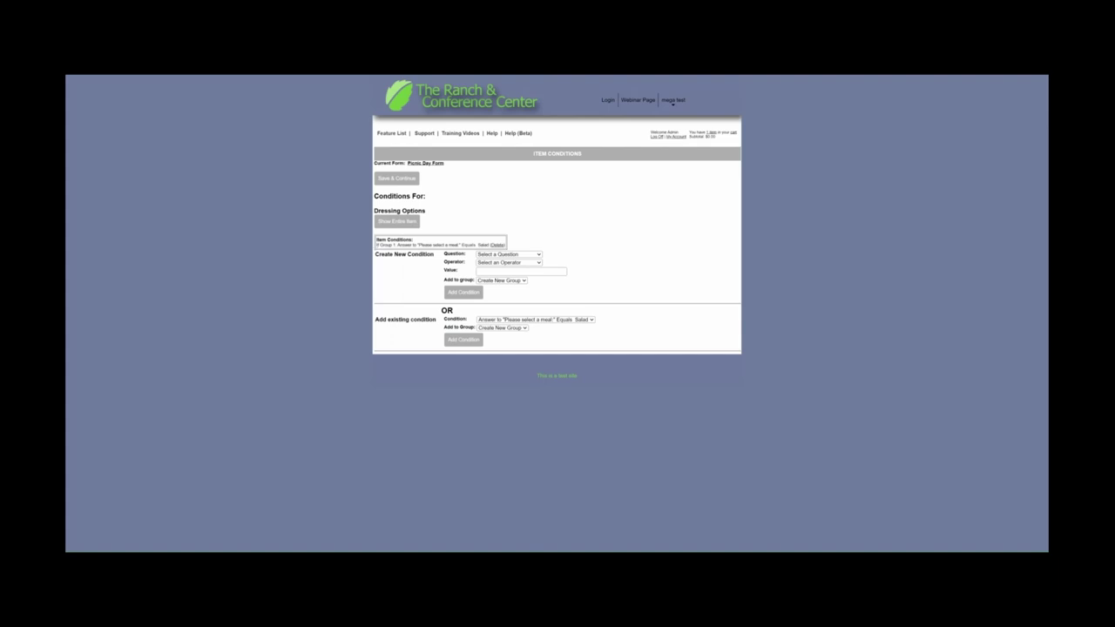
left_click_drag(376, 245, 505, 244)
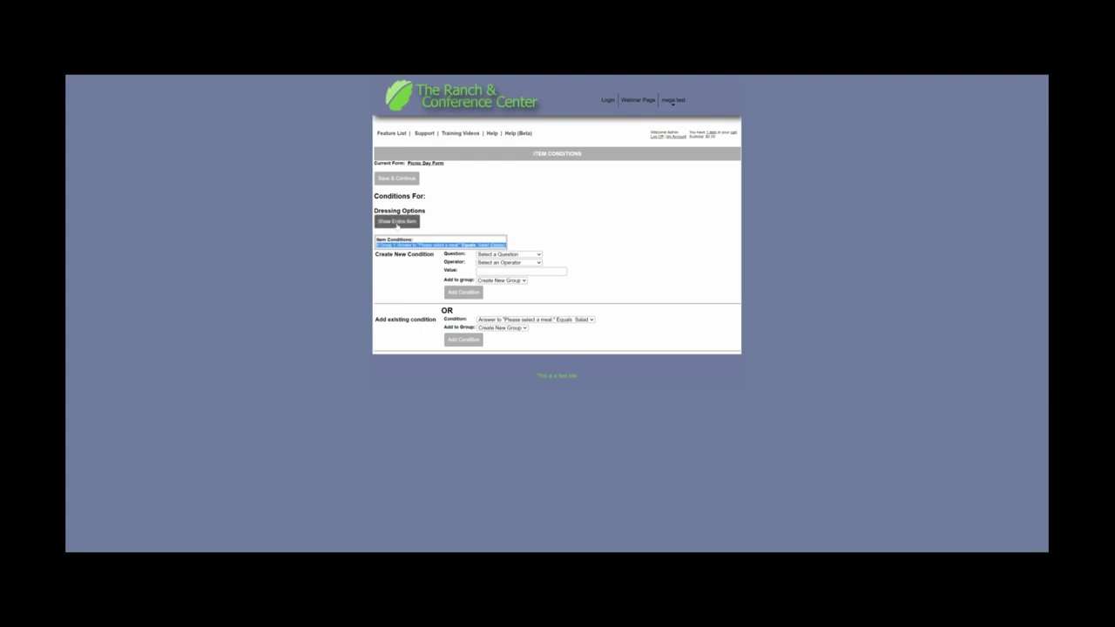
left_click(397, 179)
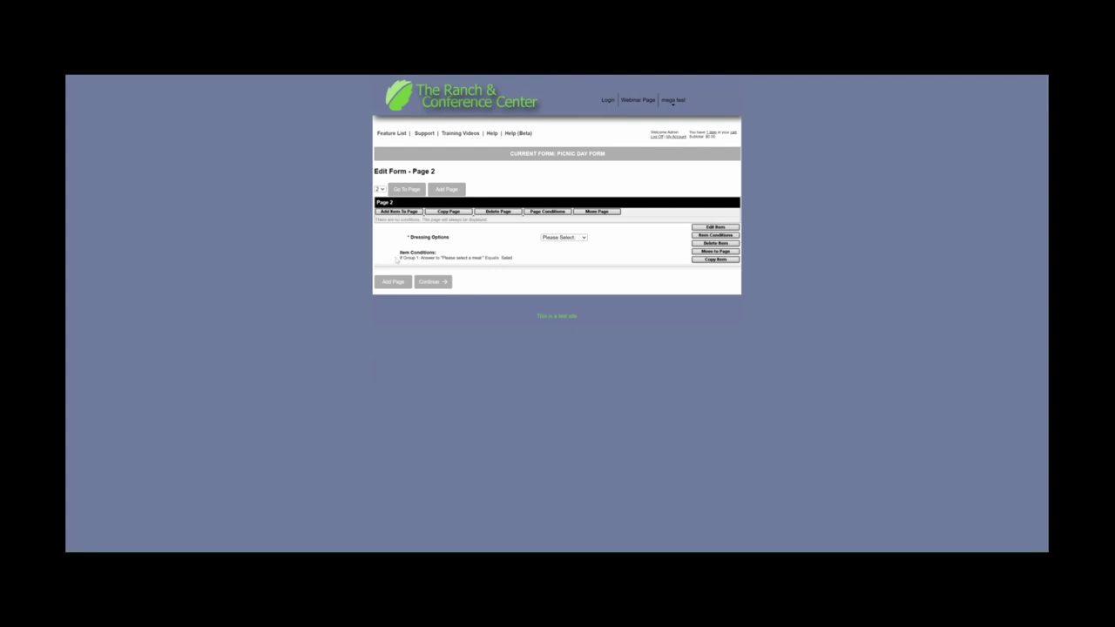
left_click_drag(396, 259, 538, 264)
left_click(527, 301)
- Add a Multiple Line Text Area "Please list and describe any special needs or allergies" with reporting label "Allergies/SN" to page 2, and return to page 1
left_click(411, 211)
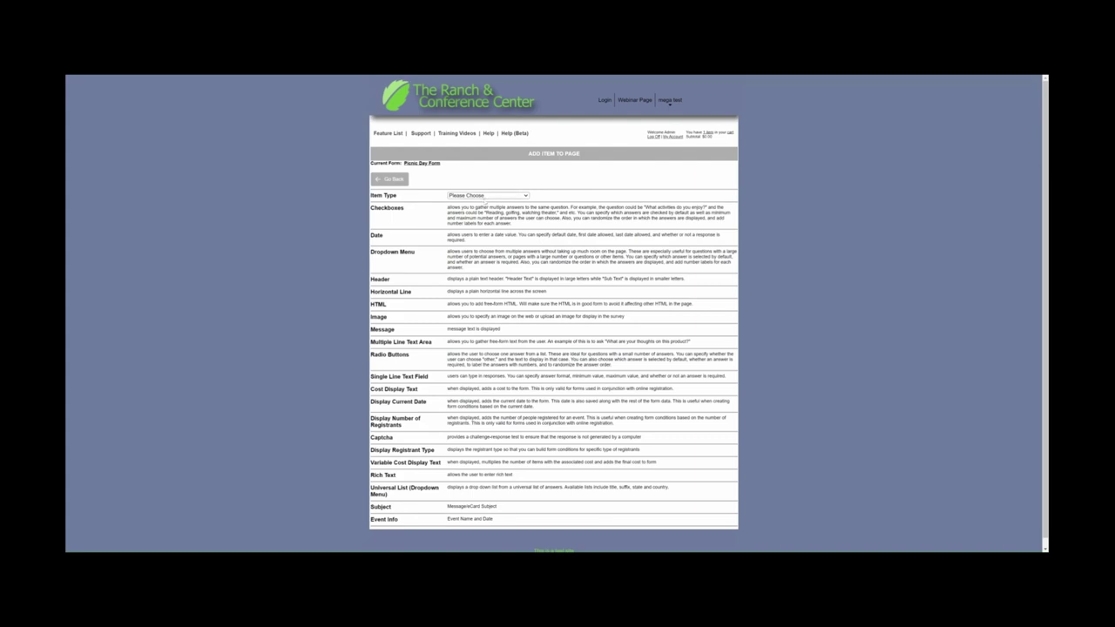
left_click(488, 195)
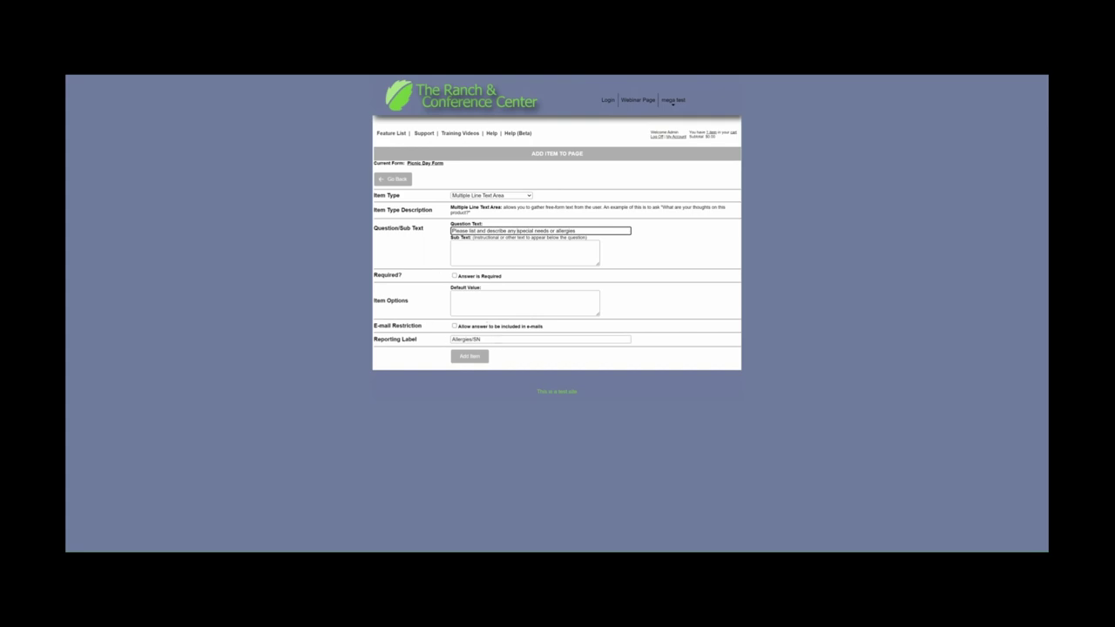
left_click(480, 361)
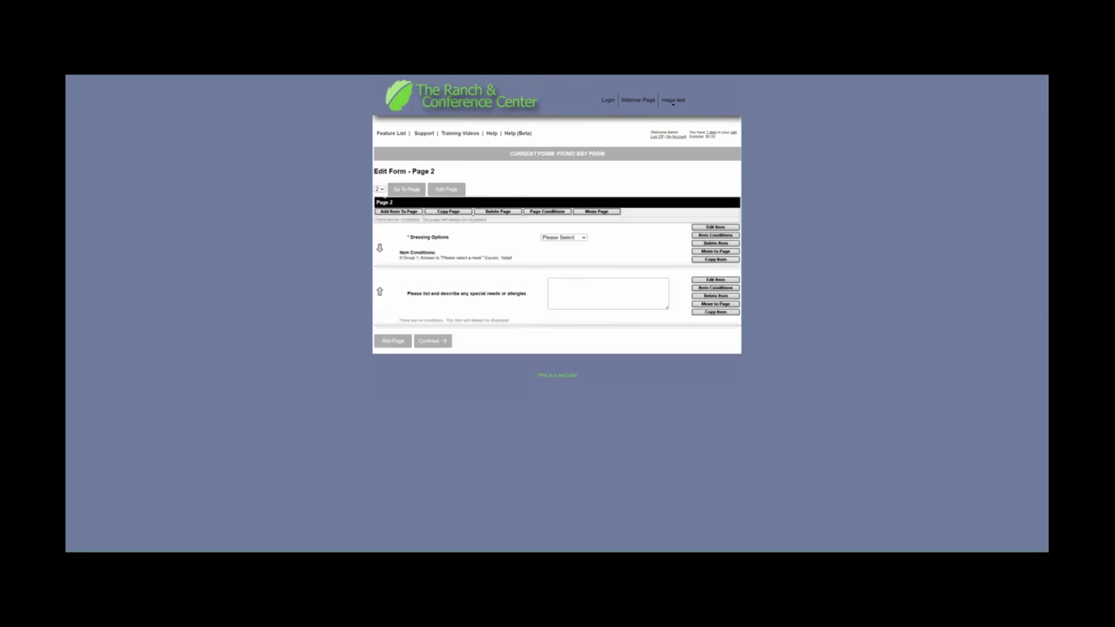
key("Up")
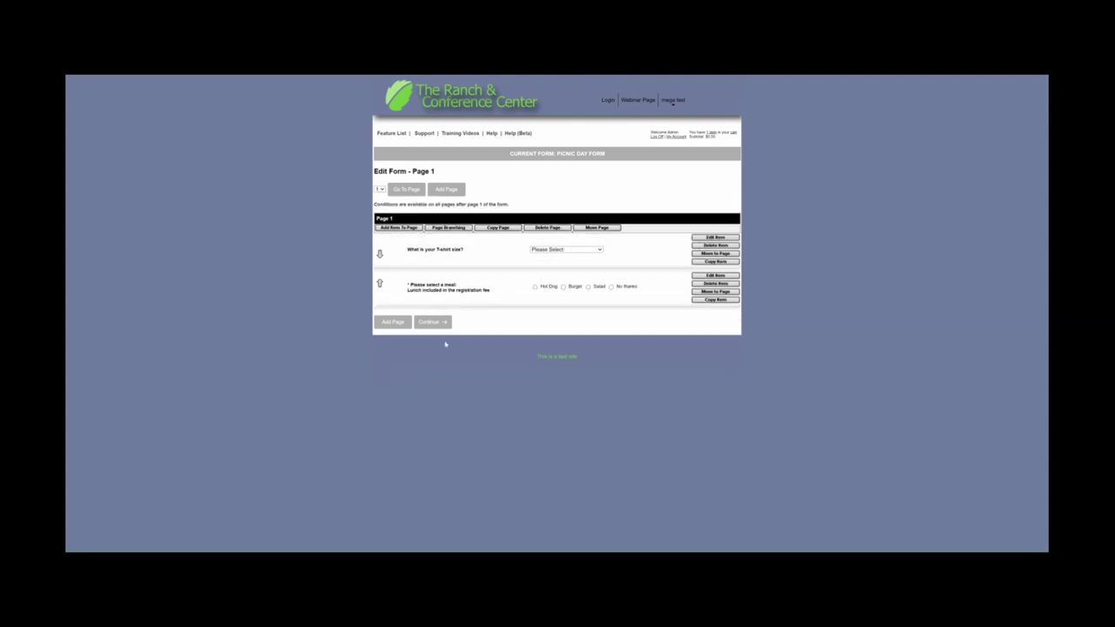
- Finish editing the form and assign Picnic Day Form to the Picnic at the Museum calendar activity
left_click(433, 322)
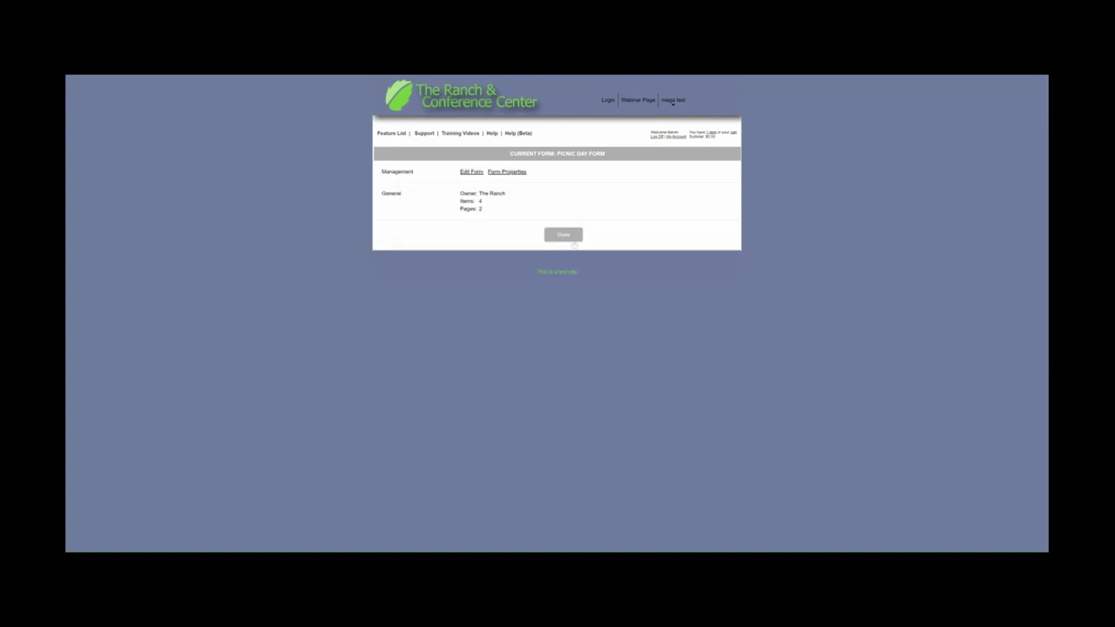
left_click(561, 237)
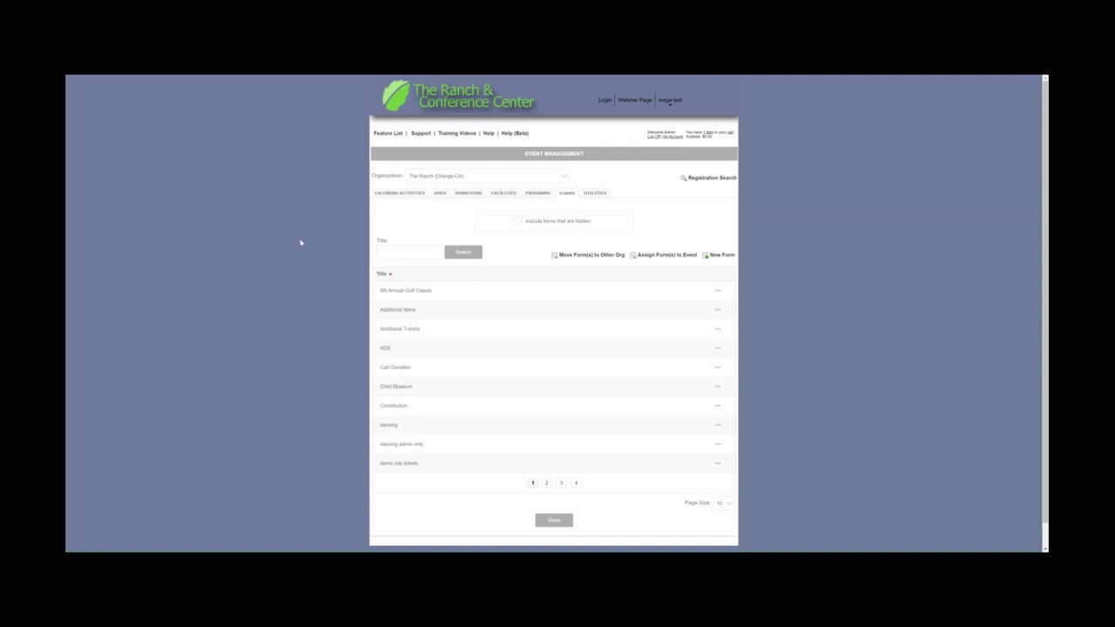
left_click(391, 194)
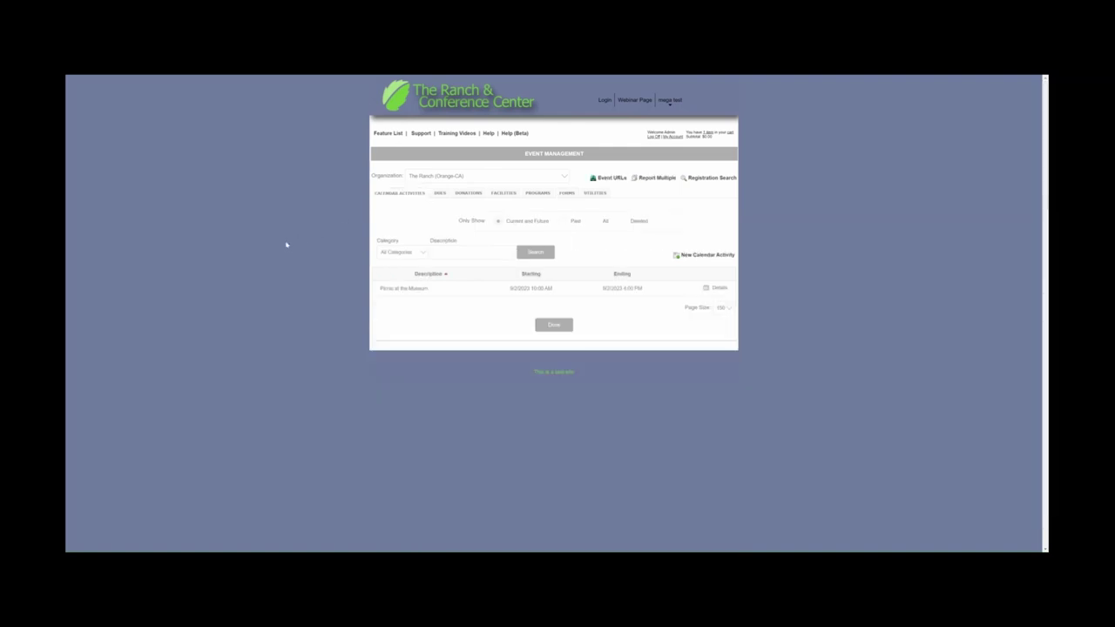
left_click(394, 290)
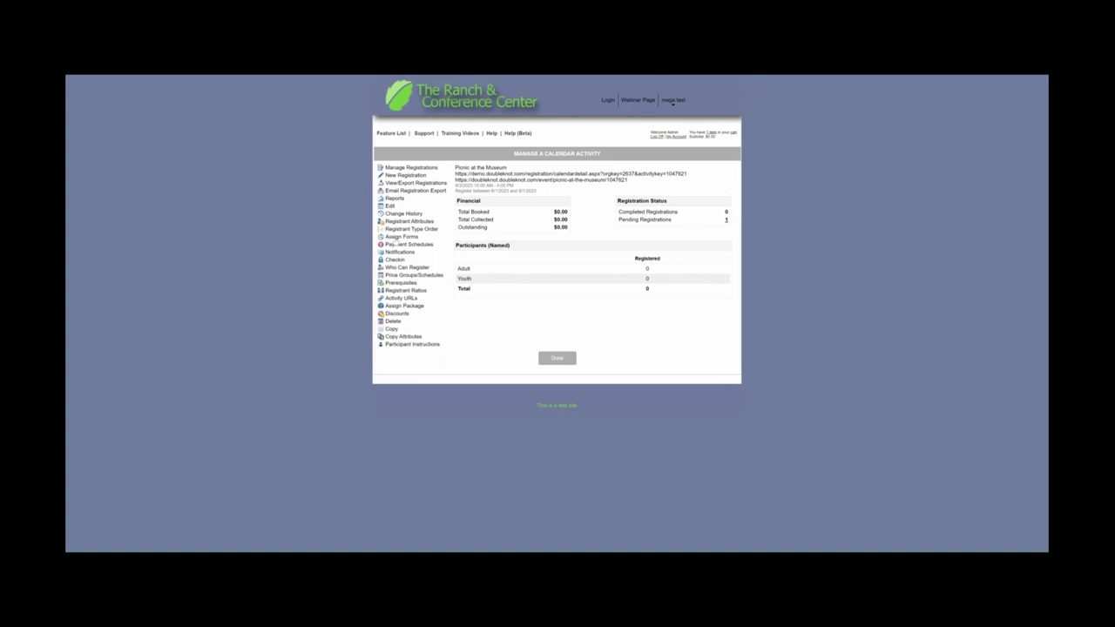
left_click(393, 239)
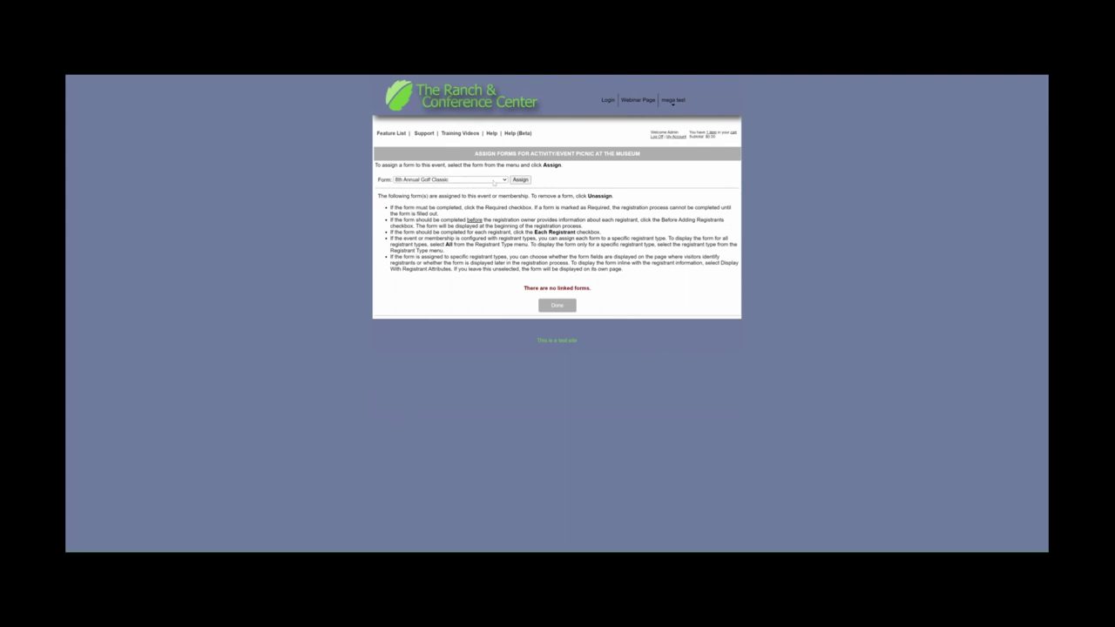
left_click(488, 186)
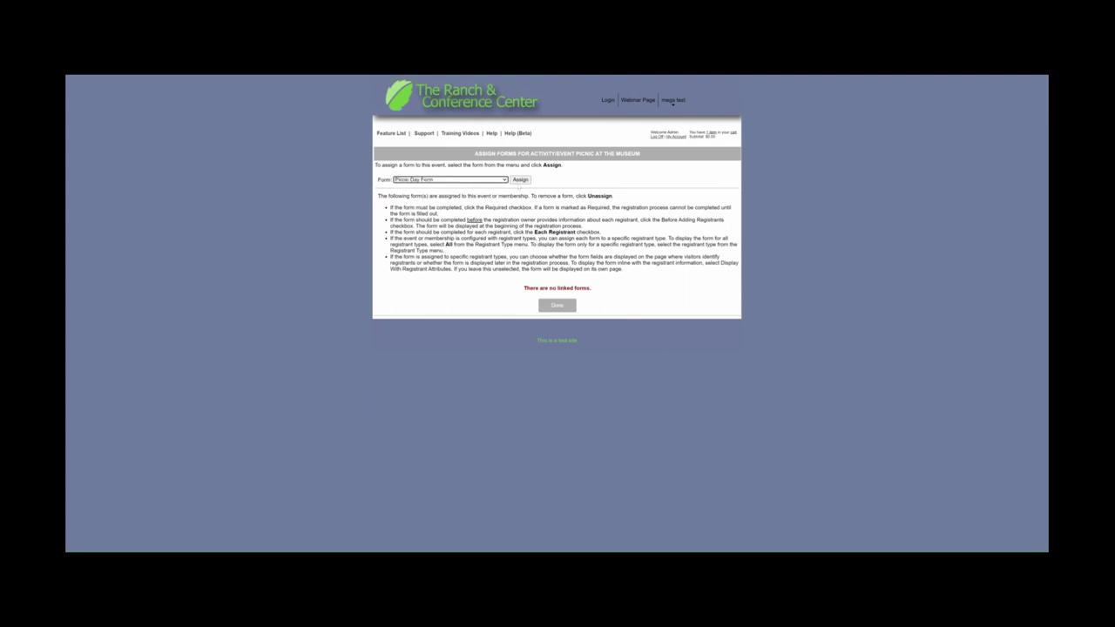
left_click(520, 180)
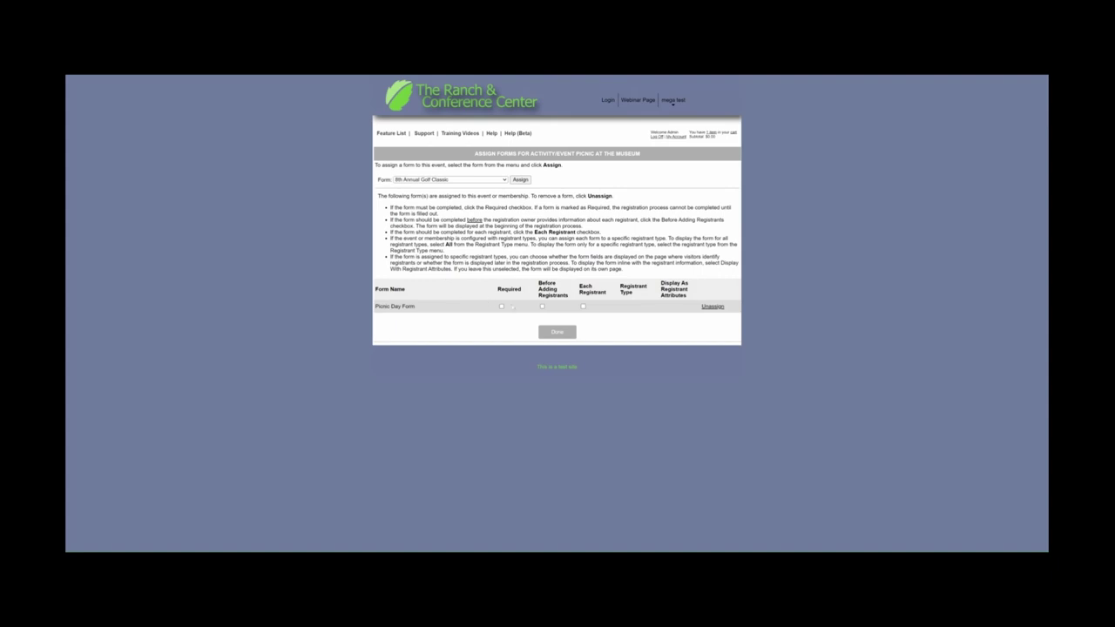
- Set the assigned Picnic Day Form as Required and for Each Registrant, and finish the form assignment
left_click(501, 306)
left_click(583, 306)
left_click(556, 333)
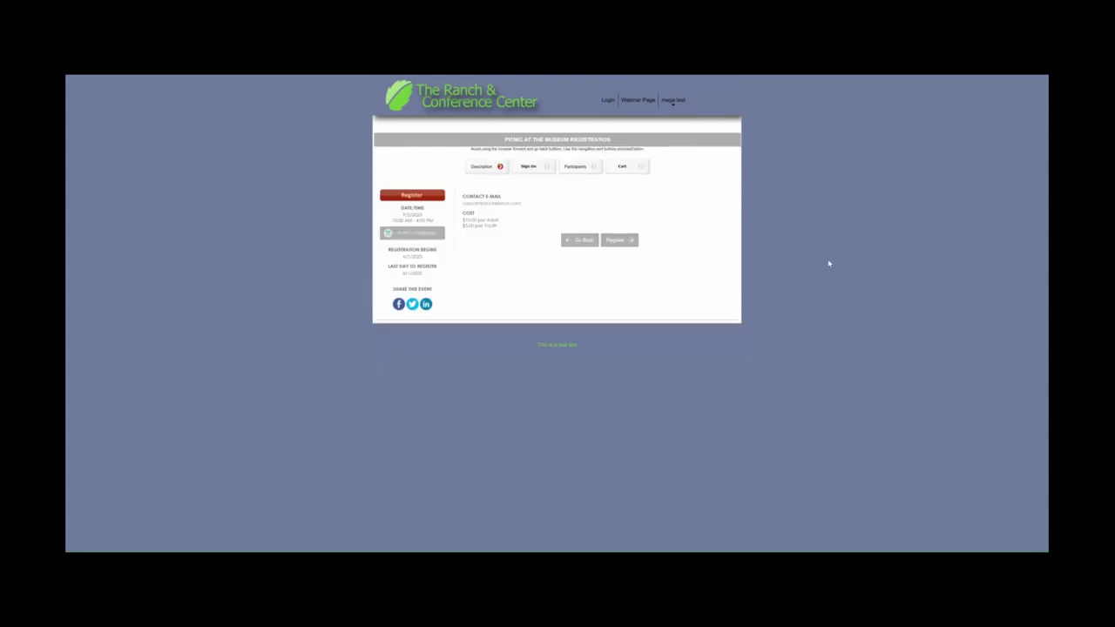
- Register 1 adult and 1 youth for Picnic at the Museum, filling in both participants' names and the adult's telephone and e-mail
left_click(625, 242)
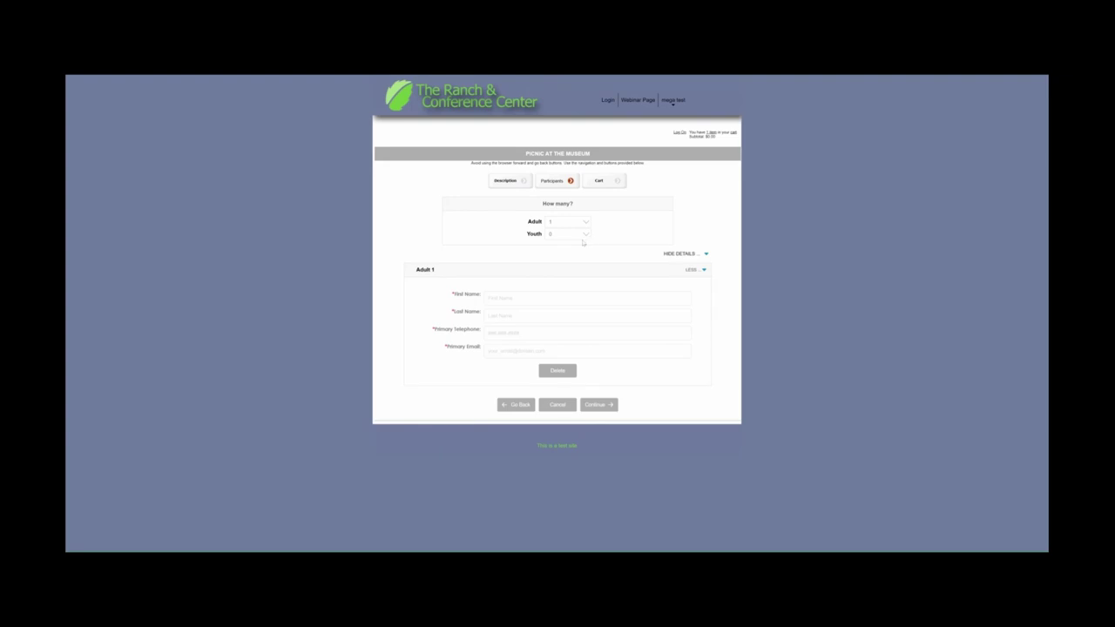
left_click(509, 300)
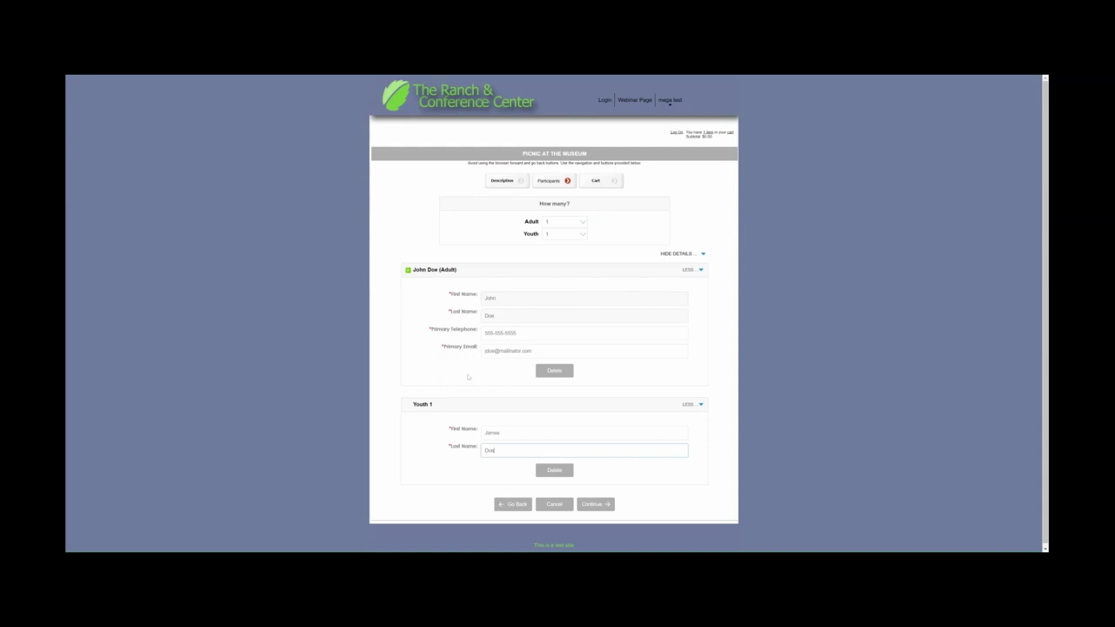
left_click(602, 505)
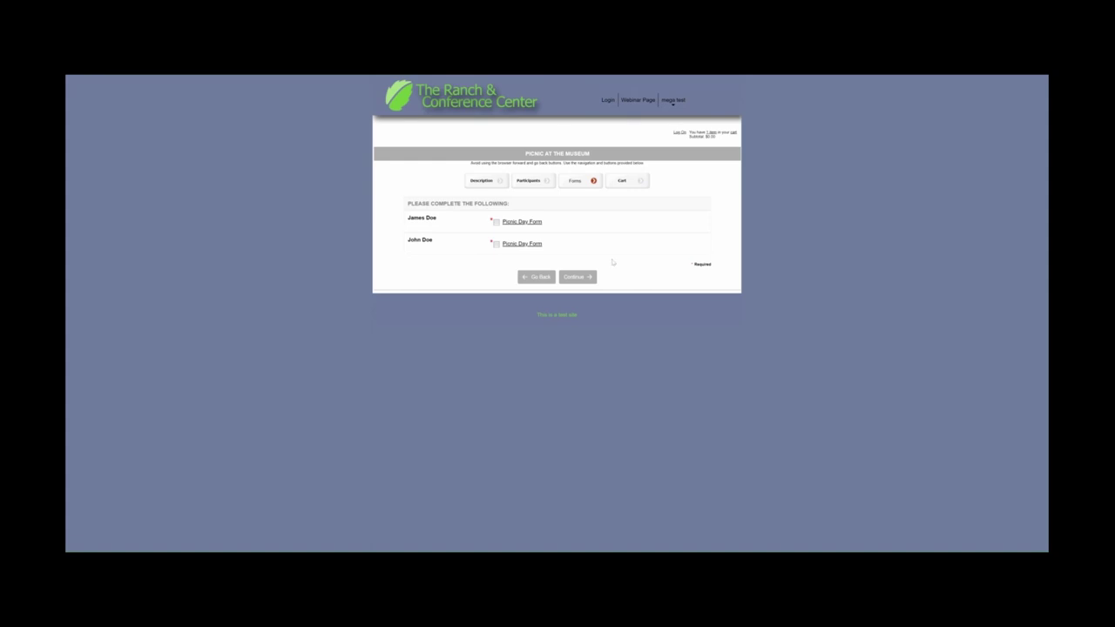
- Complete the adult's Picnic Day Form with T-shirt size "No thanks", meal Salad and Ranch dressing
left_click(508, 243)
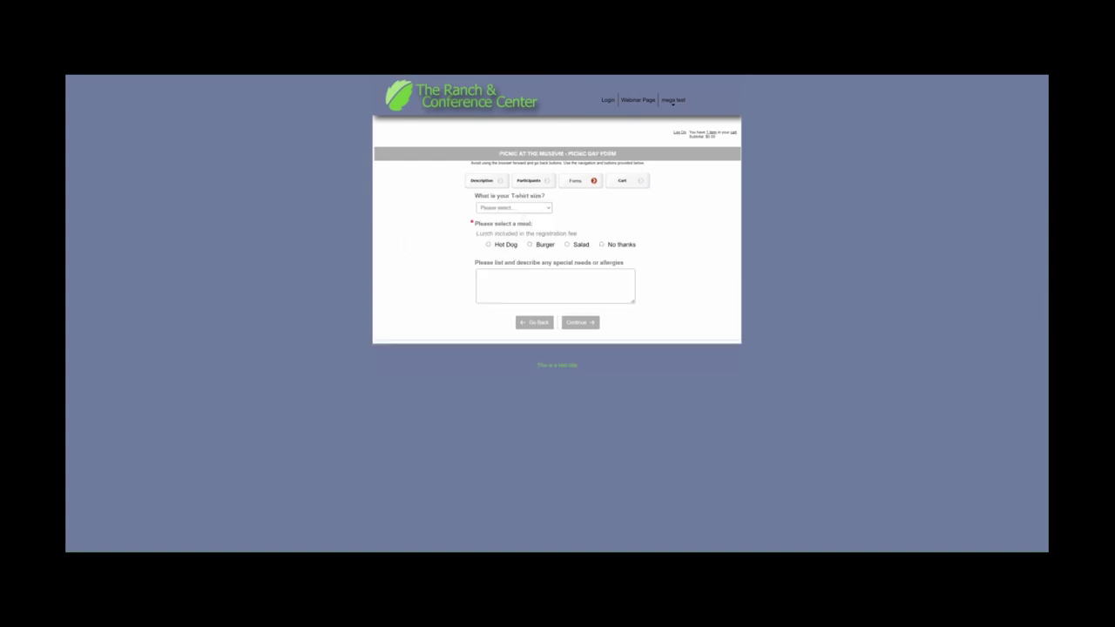
left_click(514, 207)
left_click(566, 245)
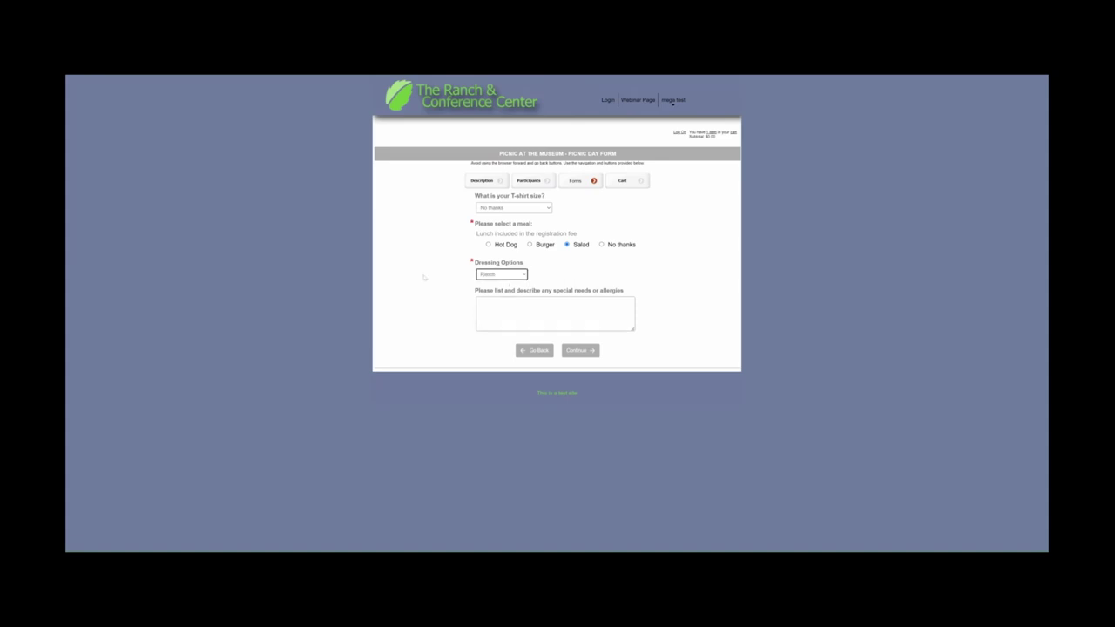
left_click(510, 277)
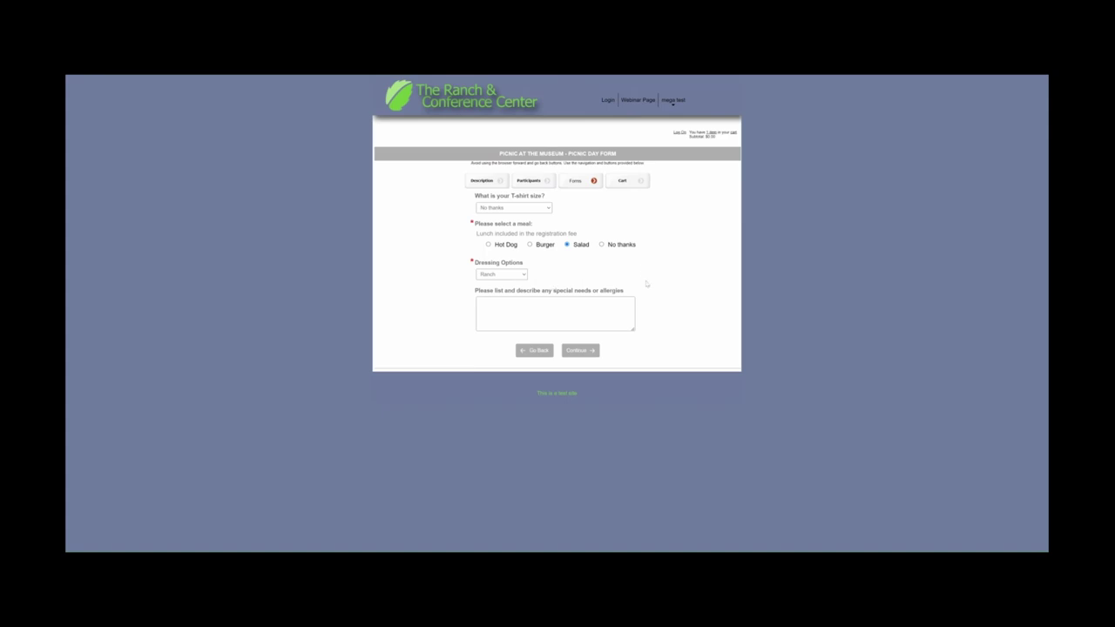
left_click(590, 351)
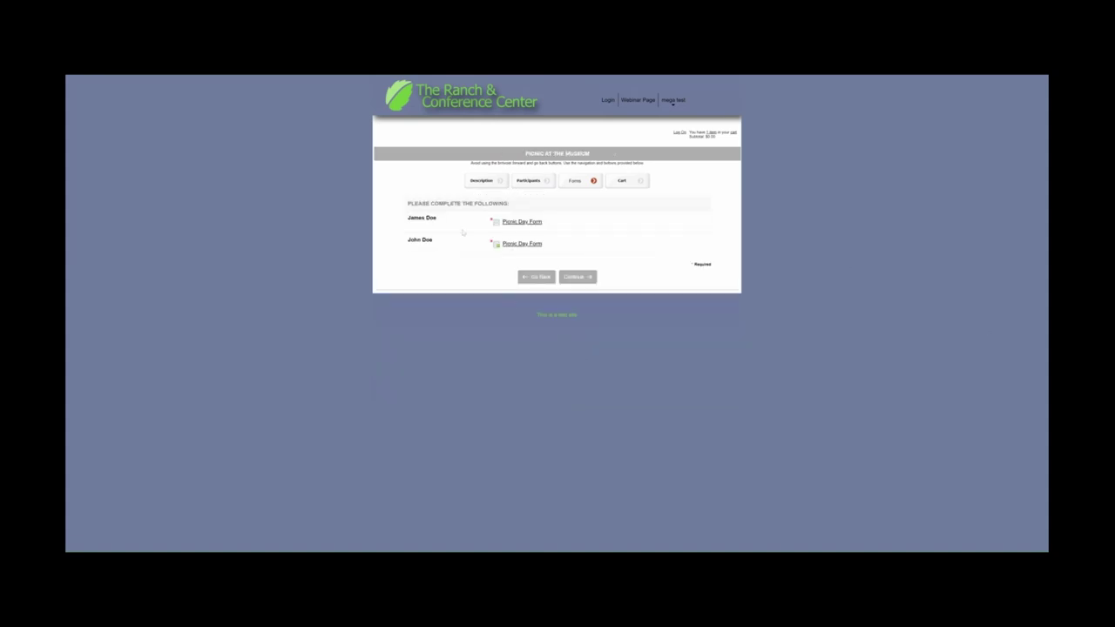
- Complete the youth's Picnic Day Form with a Youth Medium T-shirt, Hot Dog and "Peanut allergy", and proceed to checkout
left_click(531, 222)
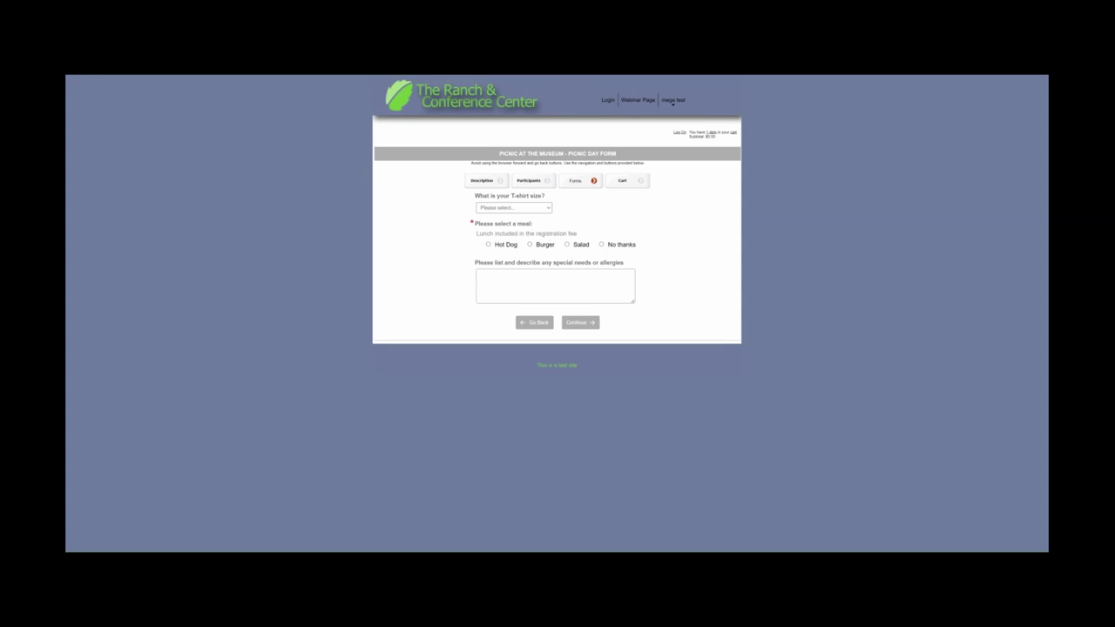
left_click(514, 208)
left_click(488, 243)
left_click(506, 283)
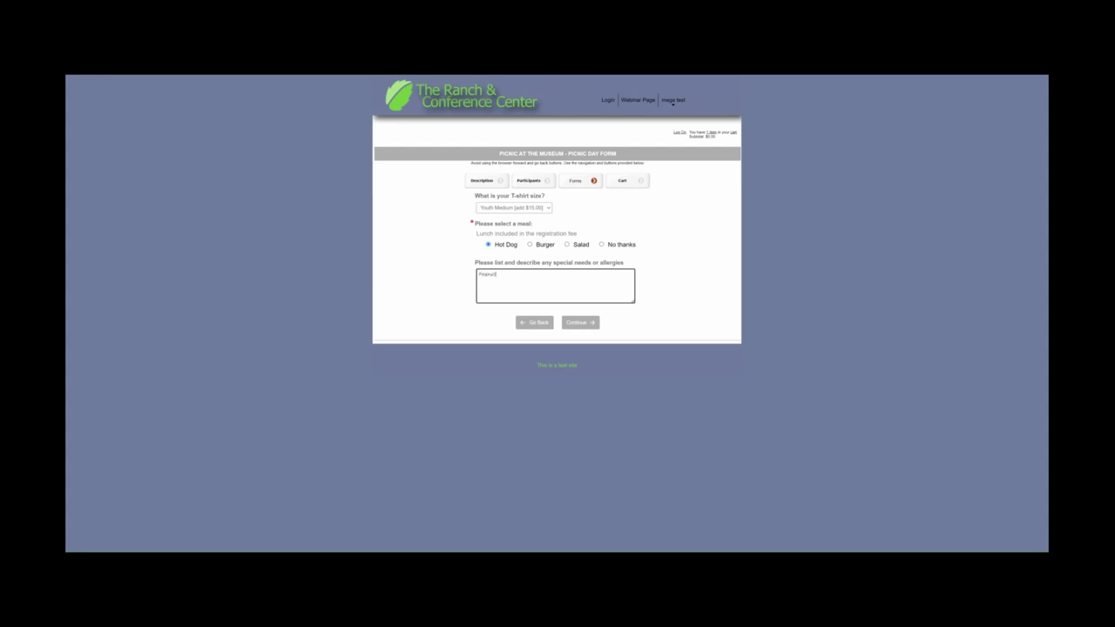
type("Peanut allergy")
left_click(580, 322)
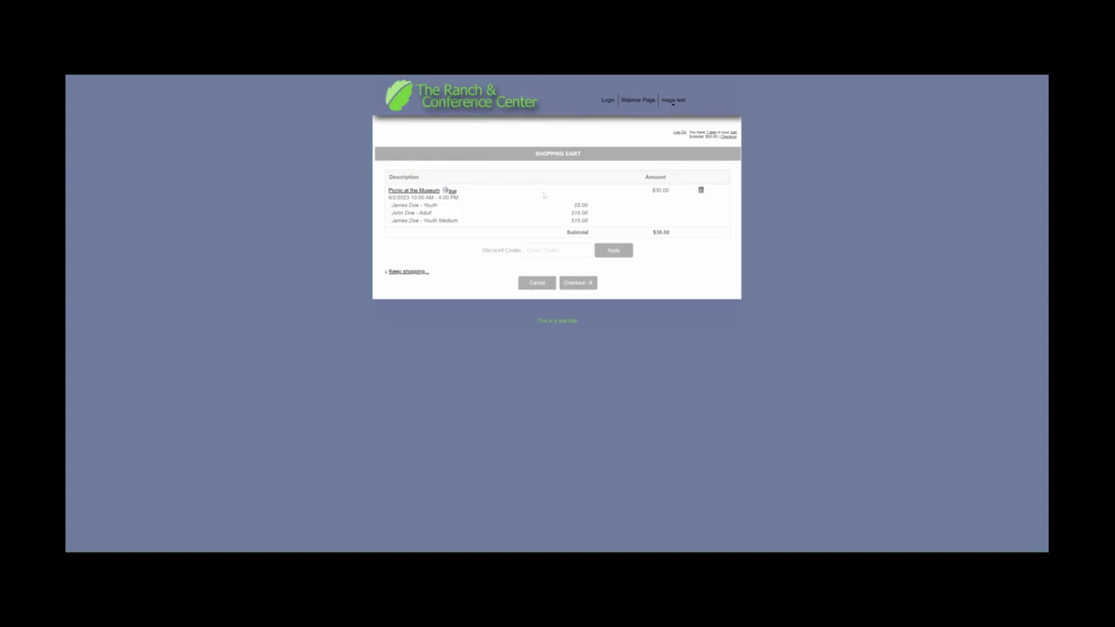
left_click(585, 285)
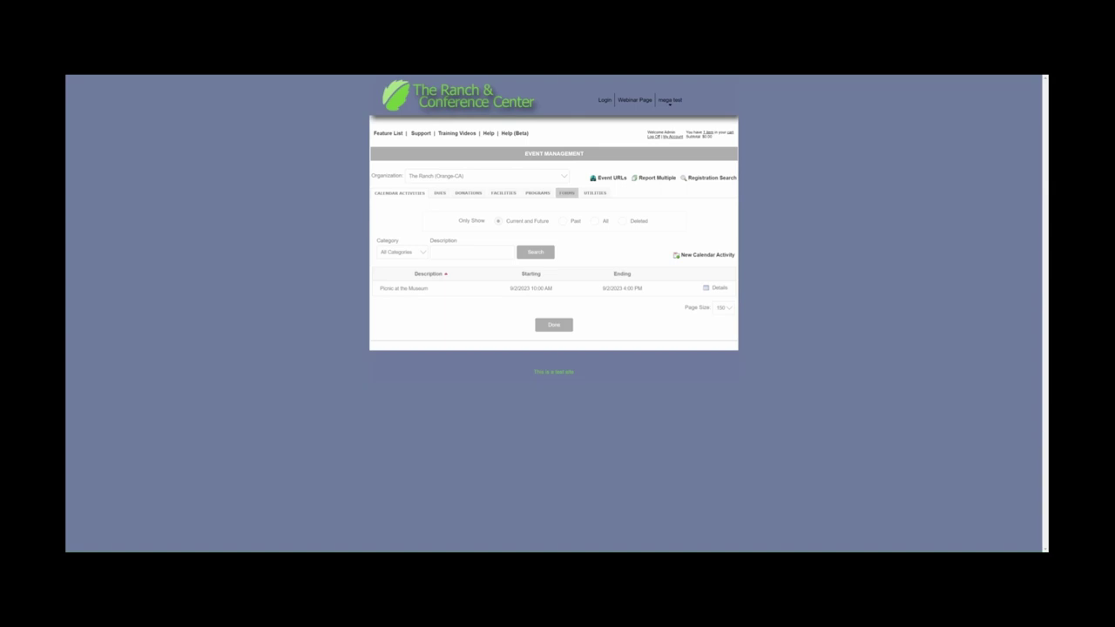
- Create and save a new form titled "Picnic Day Liability Waiver" in event management
left_click(567, 193)
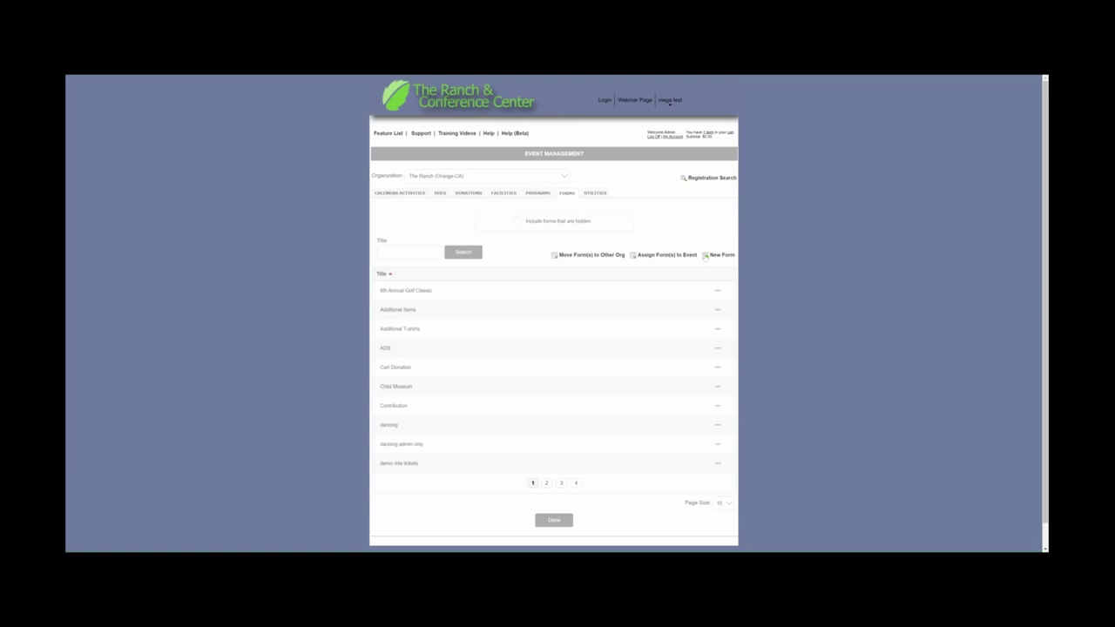
left_click(715, 259)
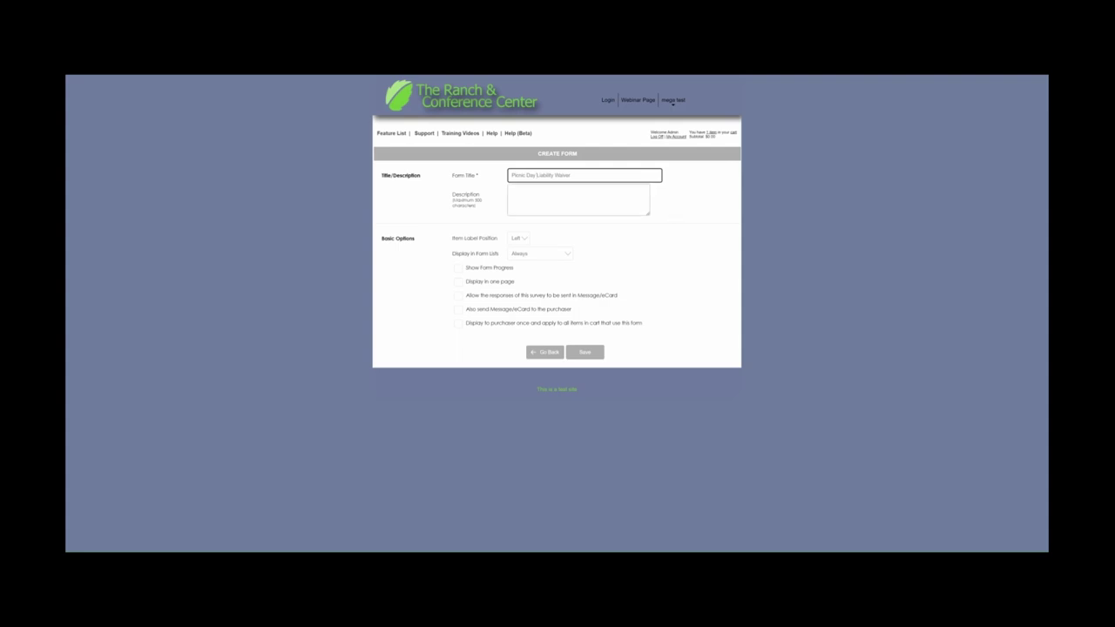
key("Return")
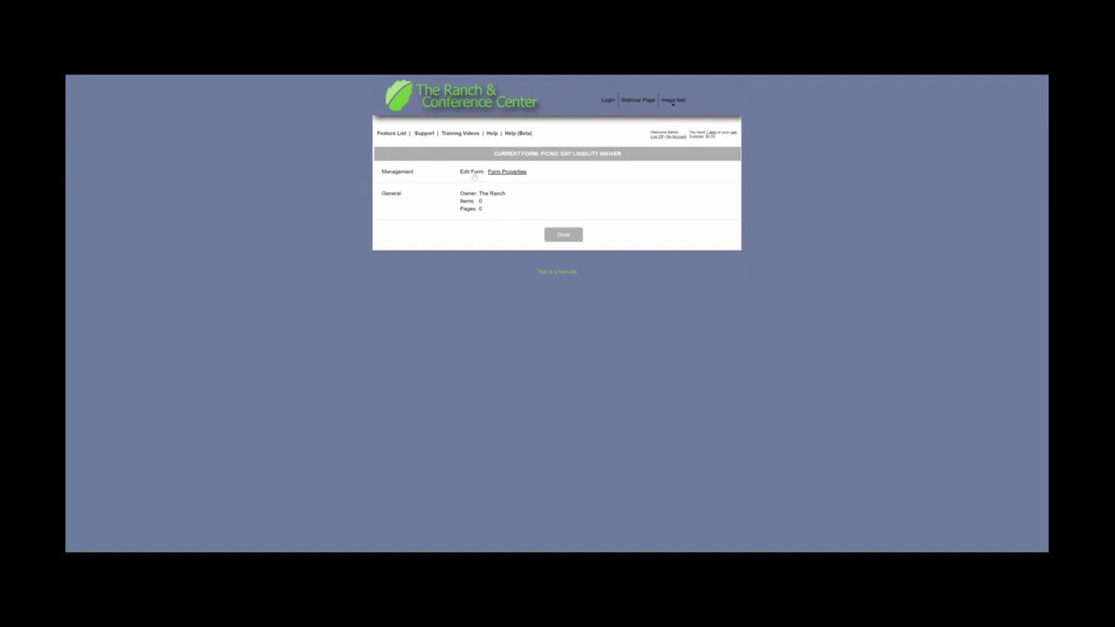
- Add a "Liability Waiver" header and an HTML item containing the copied waiver text to page 1 of the new form
left_click(471, 172)
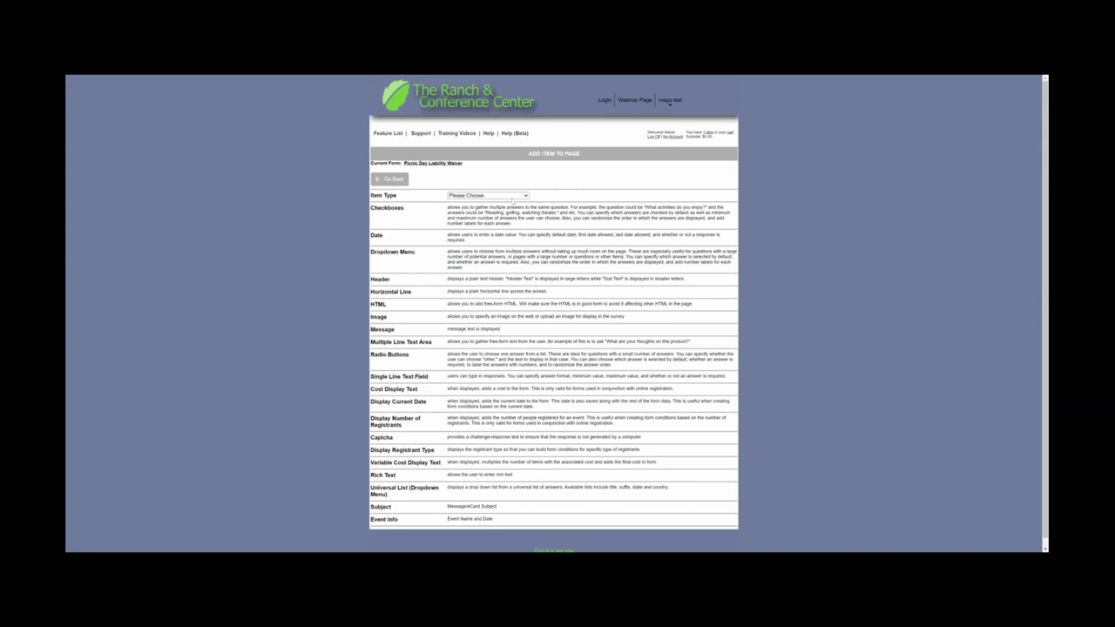
left_click(514, 198)
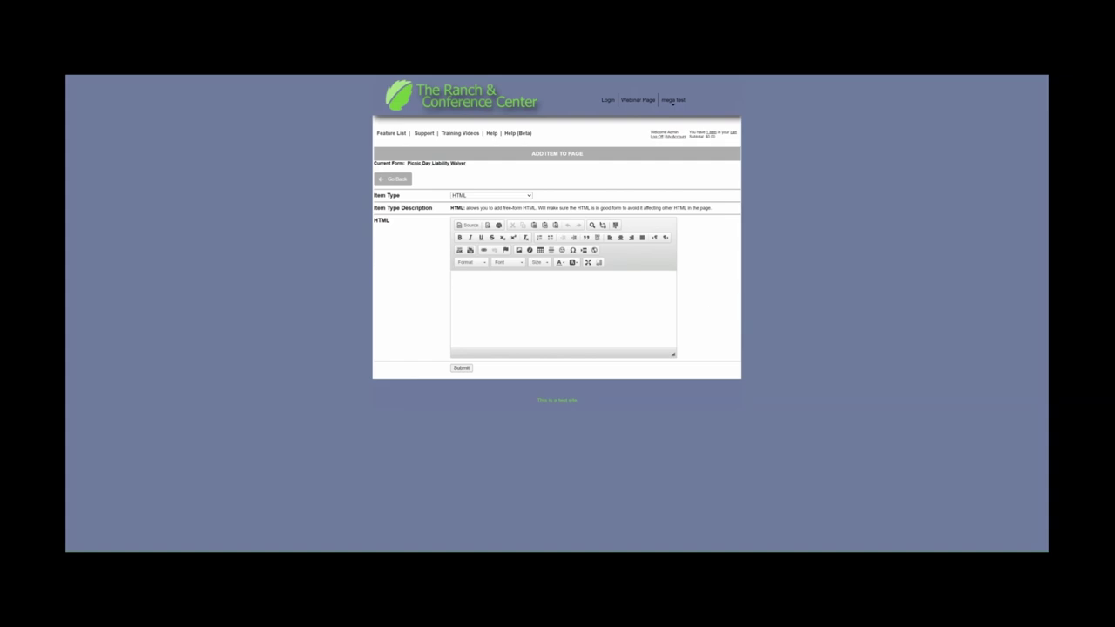
left_click(451, 279)
key("ctrl+v")
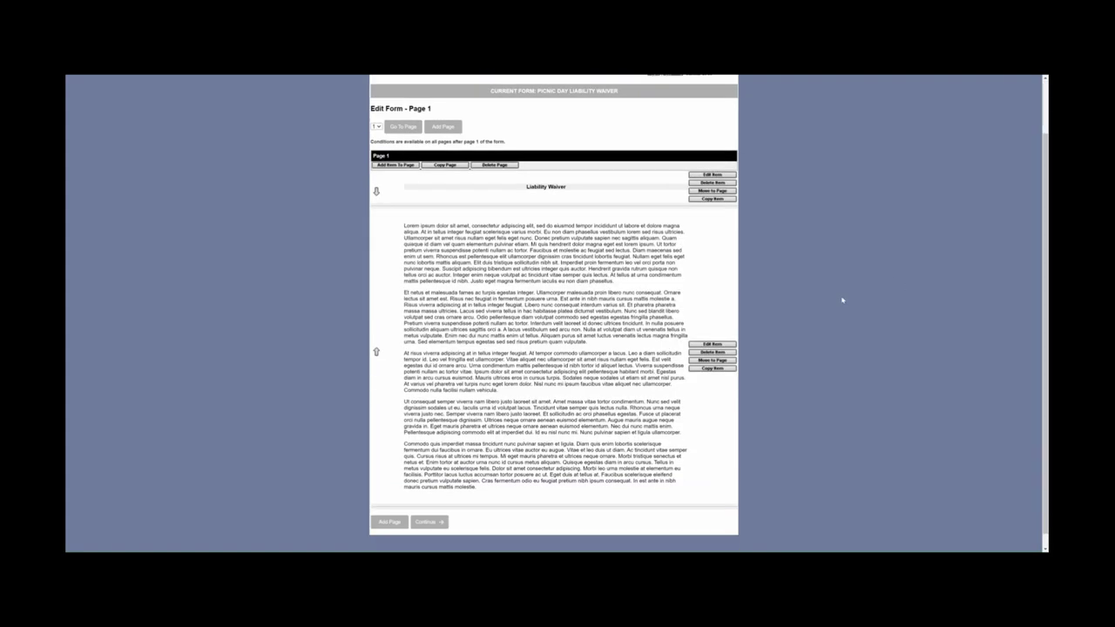
- Start a Checkboxes item with question "Liability Waiver Agreement" and the answer "I have read and agree to this waiver"
scroll(840, 298, "down", 1)
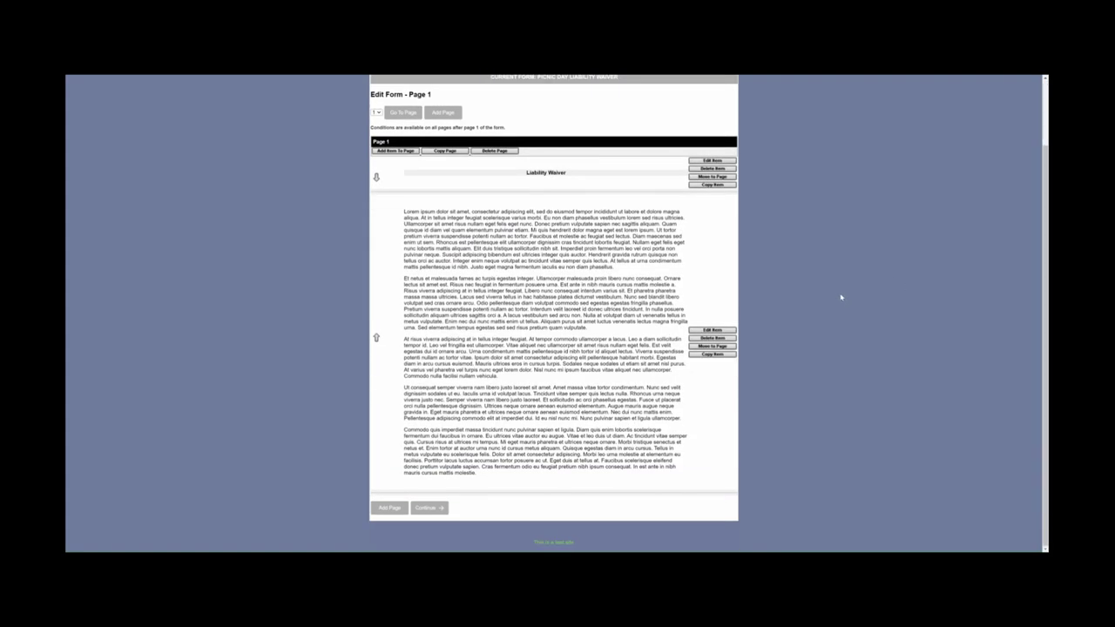
scroll(839, 296, "up", 1)
scroll(839, 296, "down", 1)
left_click(396, 152)
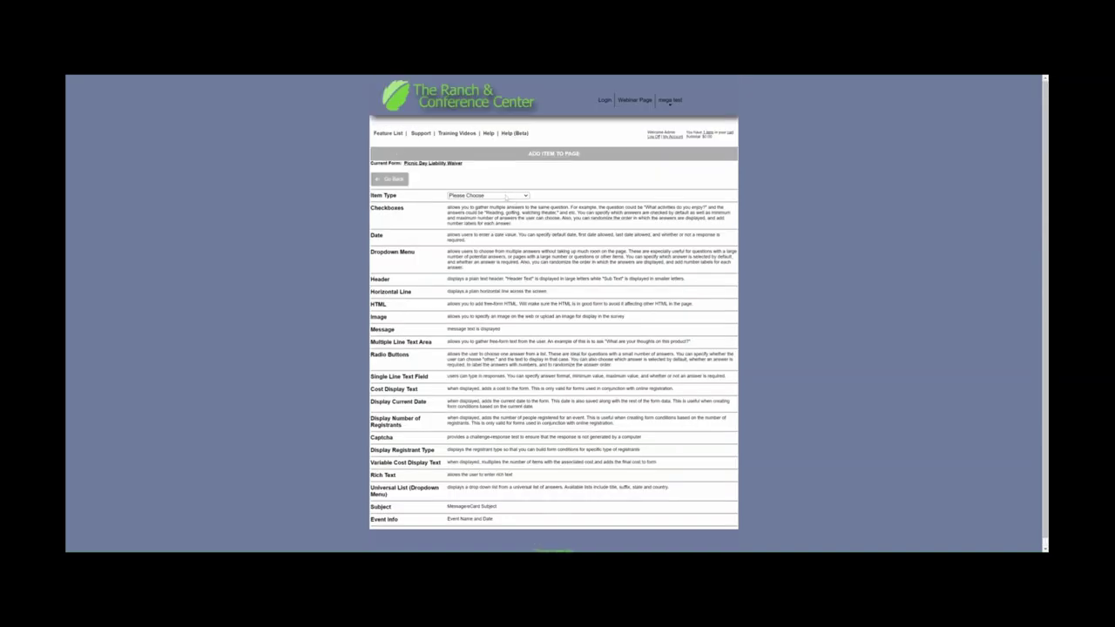
left_click(502, 200)
left_click(488, 209)
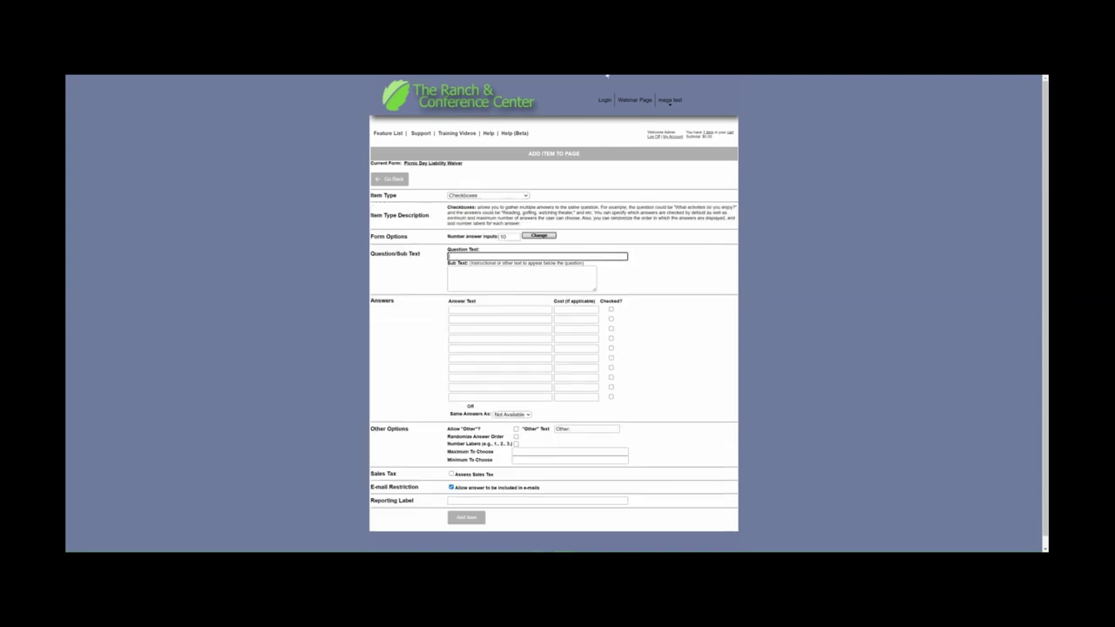
type("Liability Waiver")
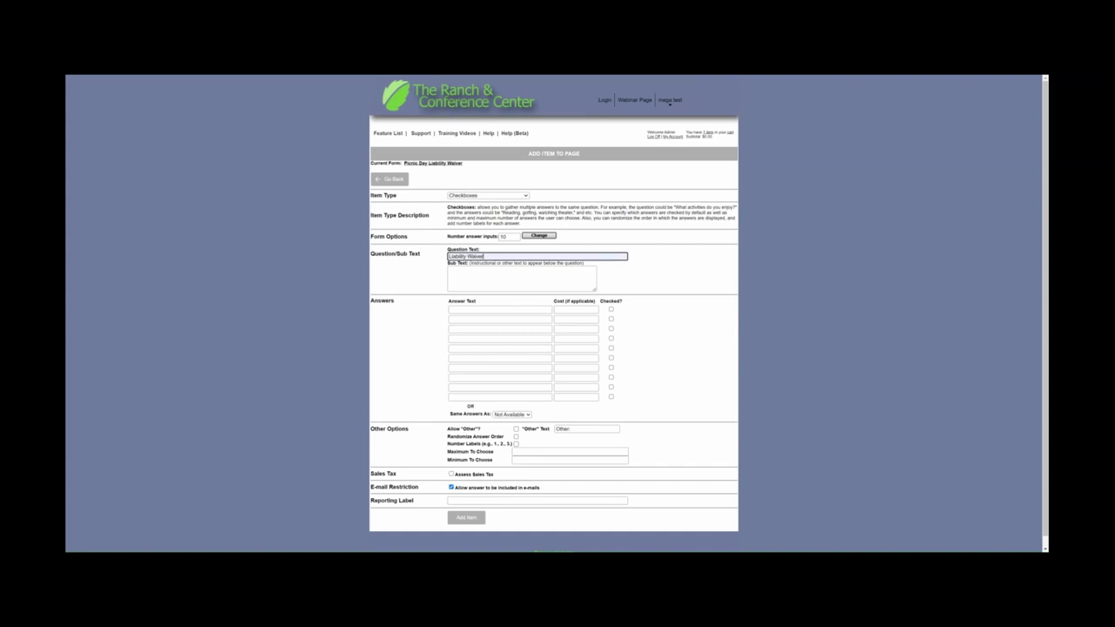
type(" Agreement")
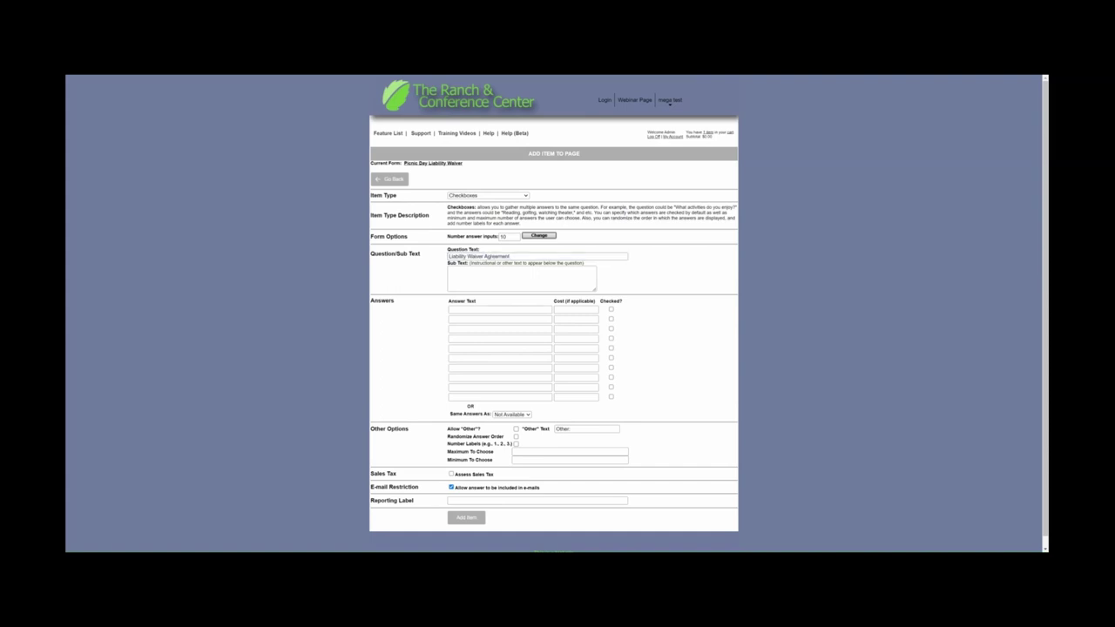
key("Tab")
type("I have read")
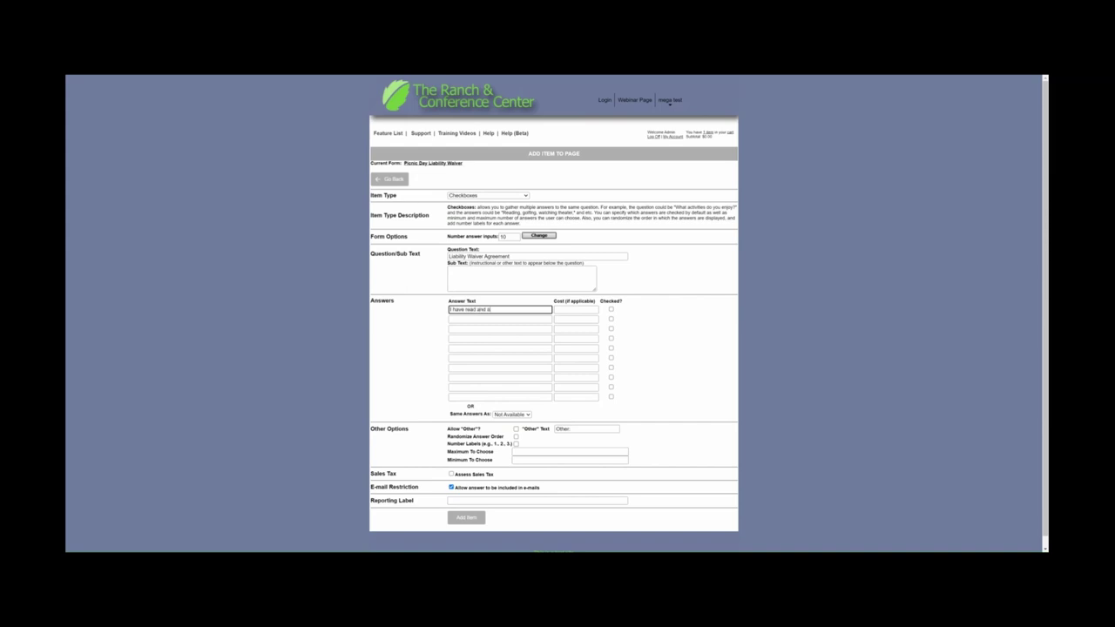
type(" and agree to this waiver")
- Set the checkbox item's maximum and minimum to choose to 1, enter reporting label "Waiver", and add the item
scroll(904, 295, "down", 1)
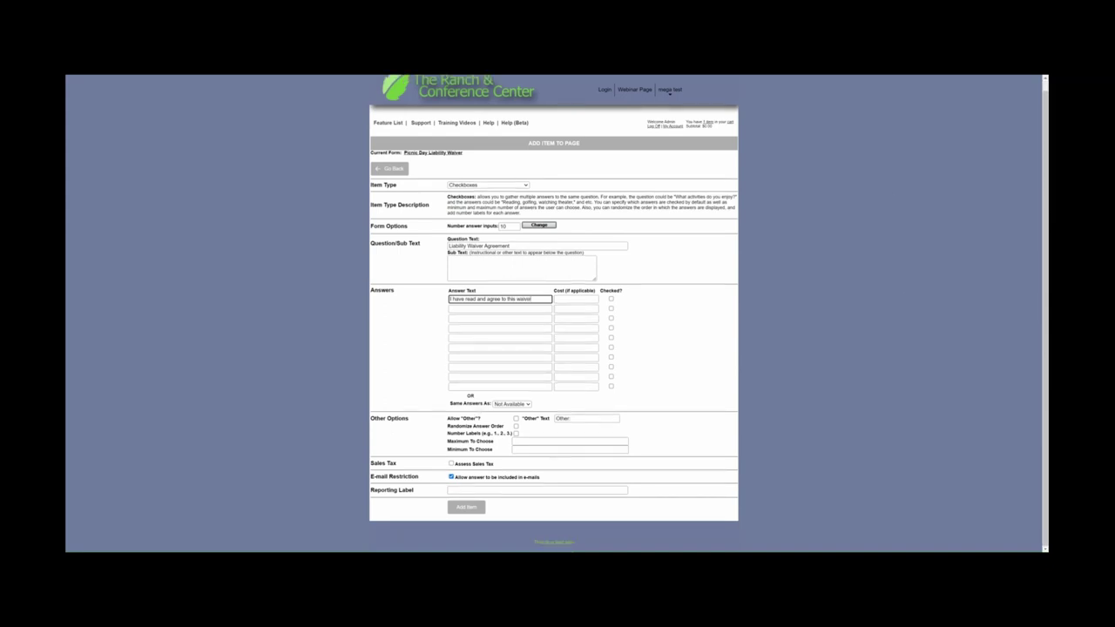
left_click(569, 441)
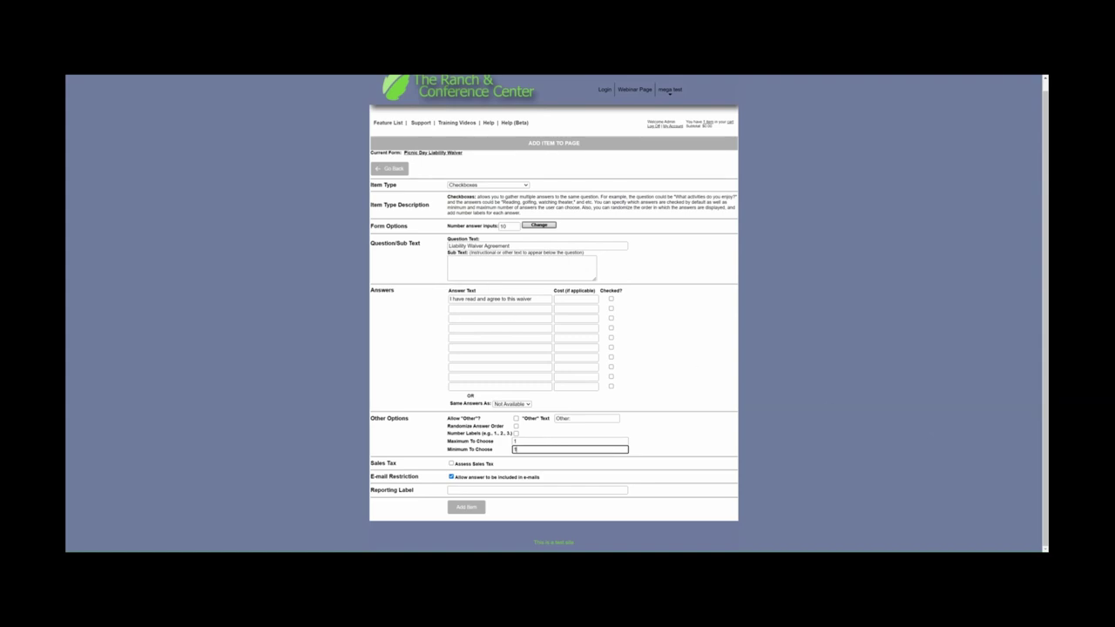
left_click(492, 490)
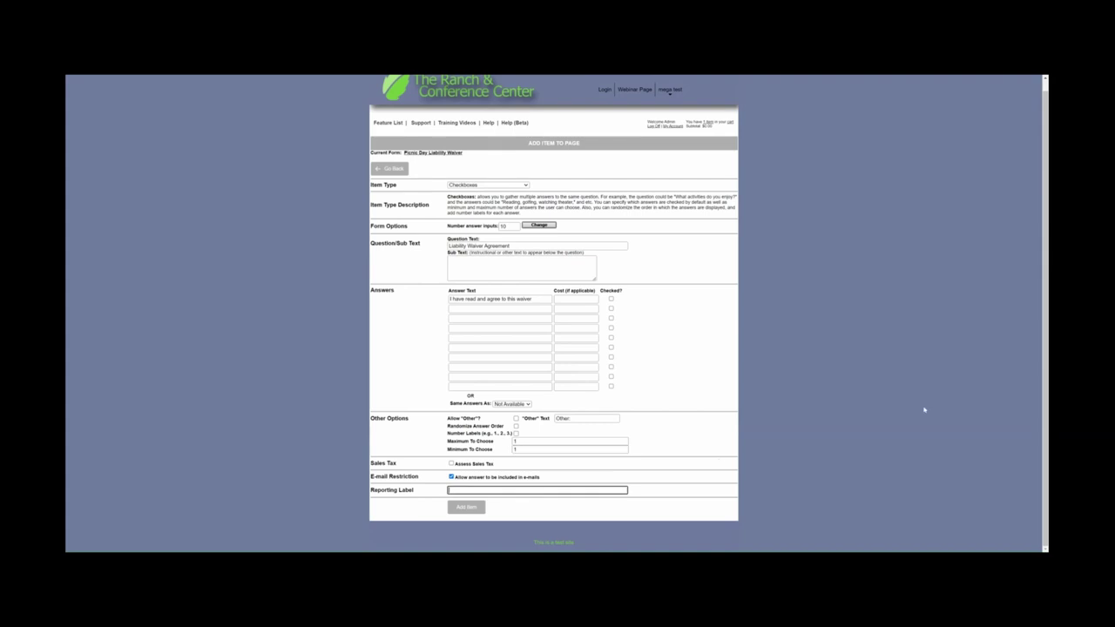
type("Waiver")
left_click(466, 507)
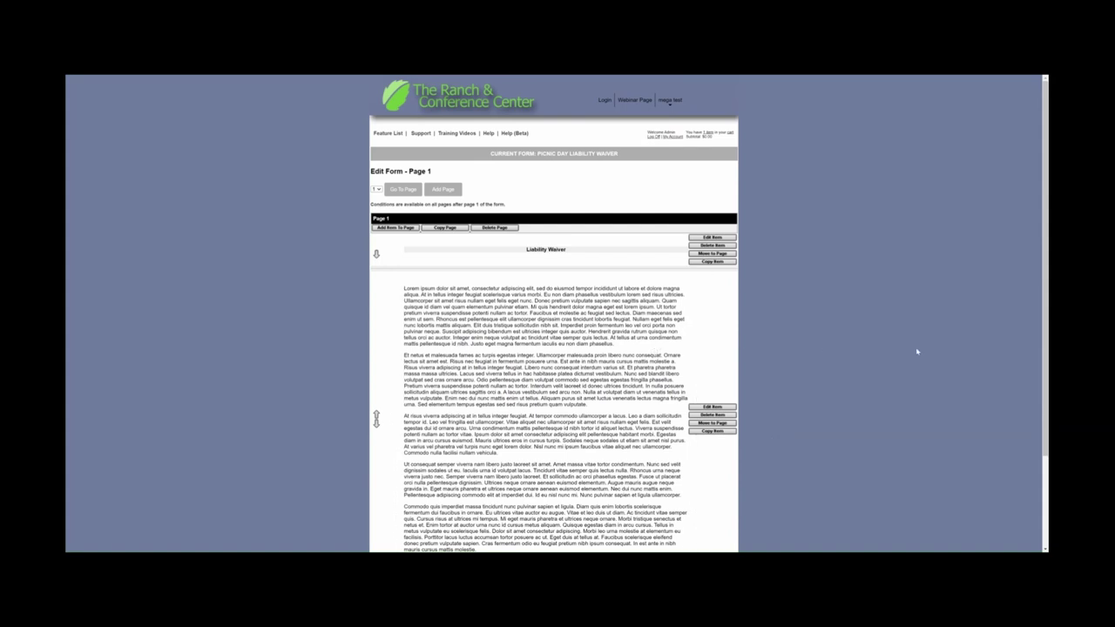
- Finish editing the waiver form and assign Picnic Day Liability Waiver to the Picnic at the Museum activity as a required form
scroll(916, 351, "down", 3)
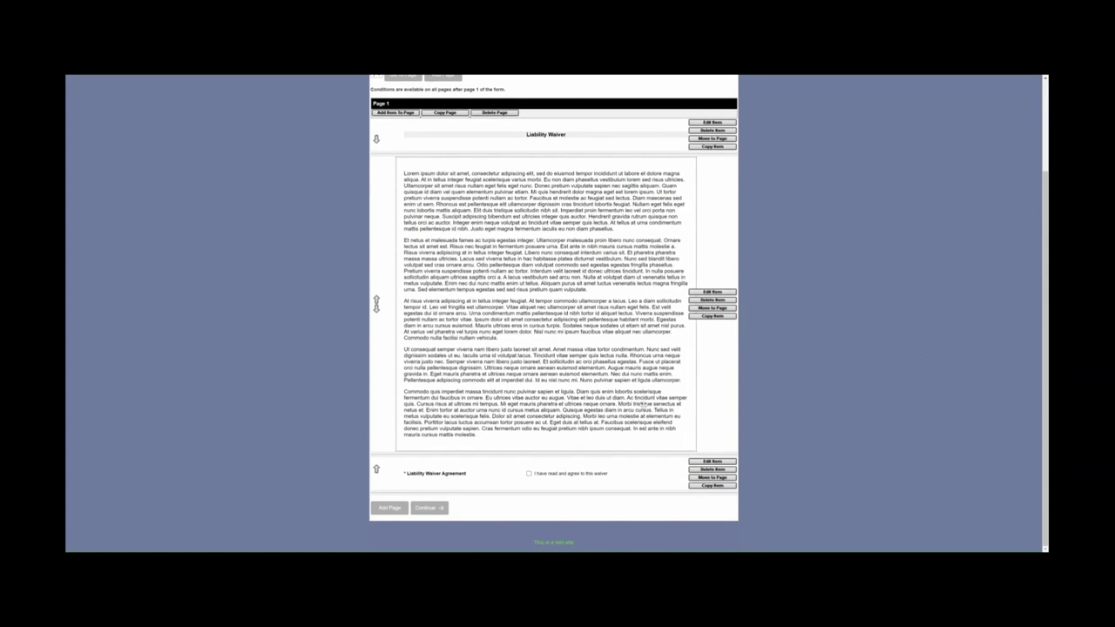
left_click(434, 509)
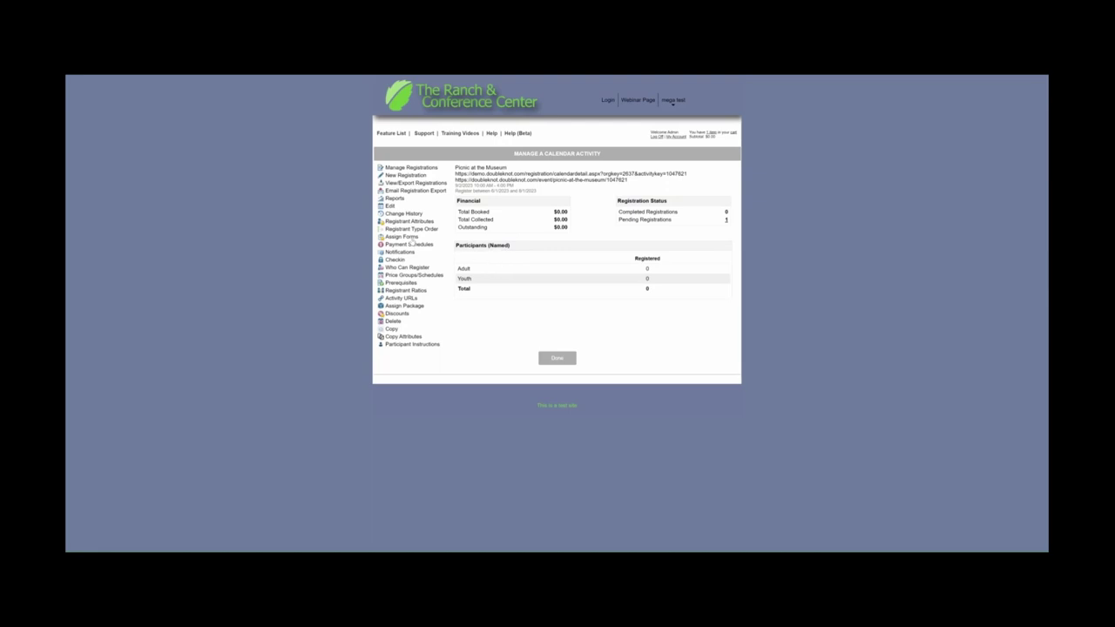
left_click(409, 237)
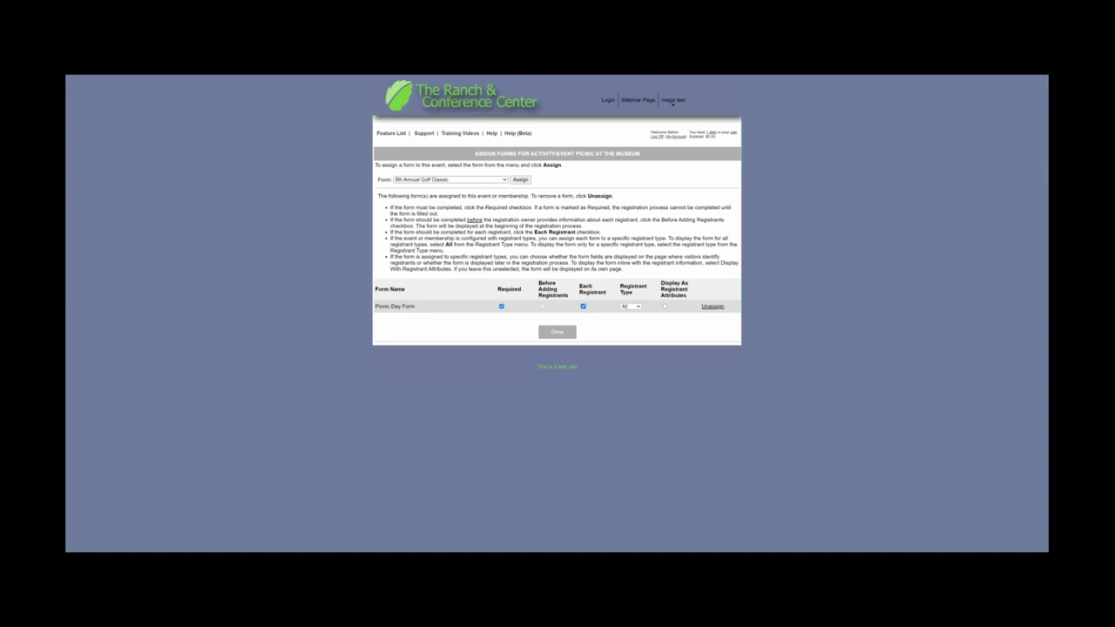
left_click(451, 180)
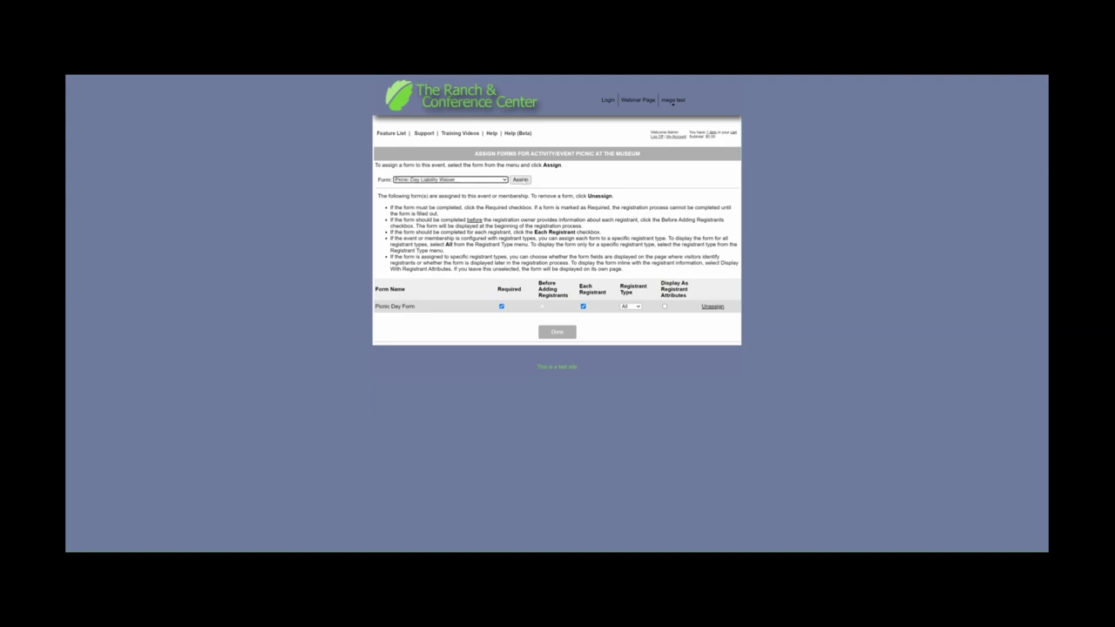
left_click(520, 179)
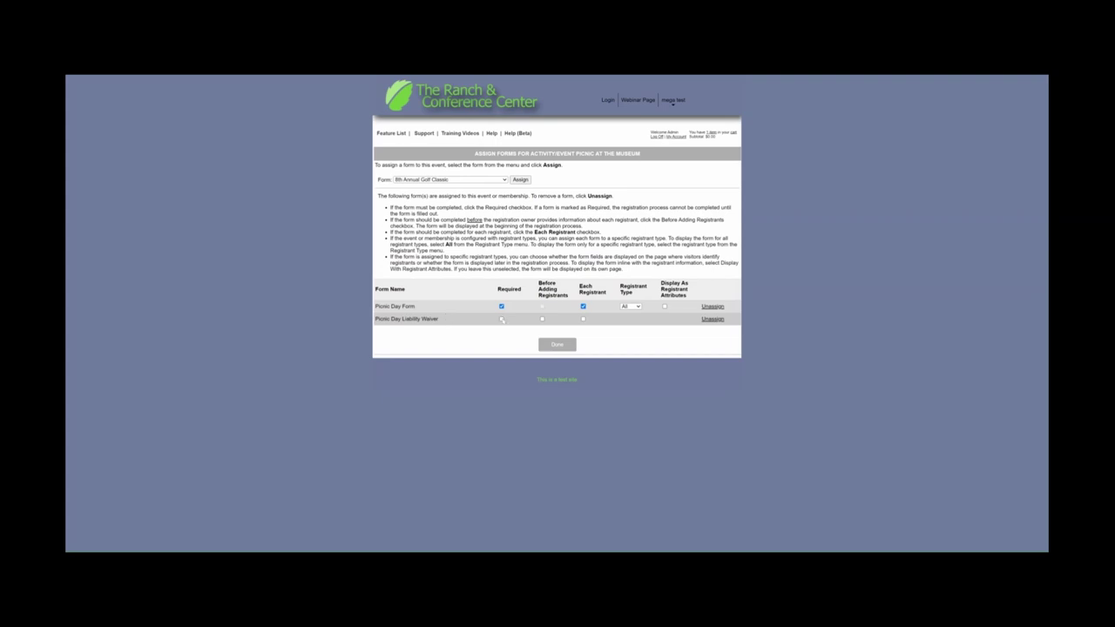
left_click(502, 318)
left_click(558, 345)
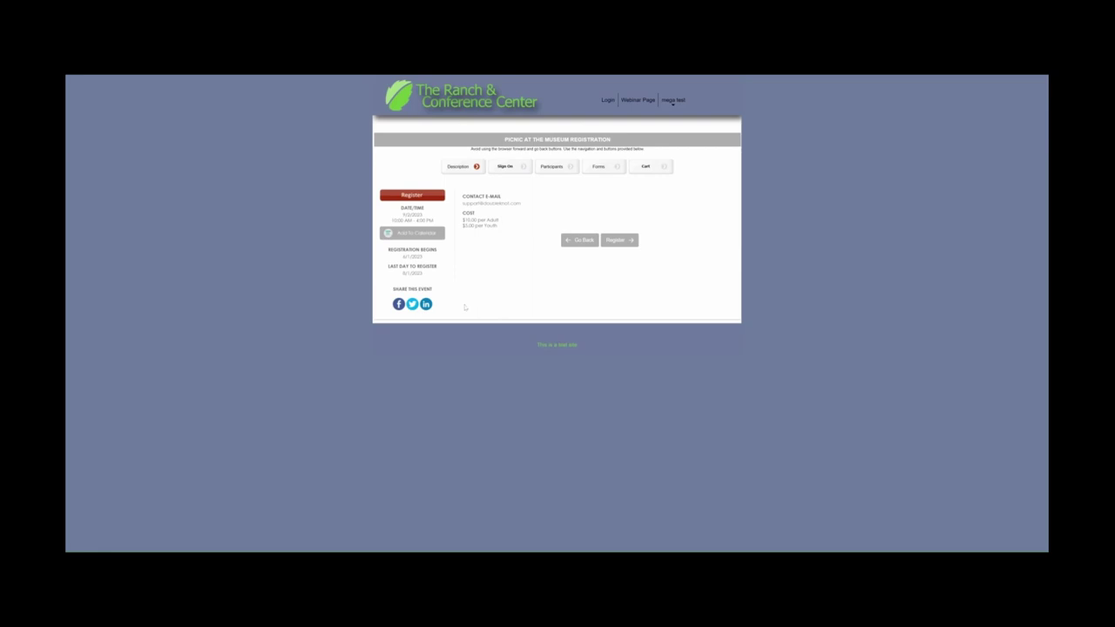
- Start a test registration with one adult (Salad, Ranch, no T-shirt) and one youth (Youth Medium, Hot Dog, "peanut allergy"), entering names and contact details
left_click(619, 239)
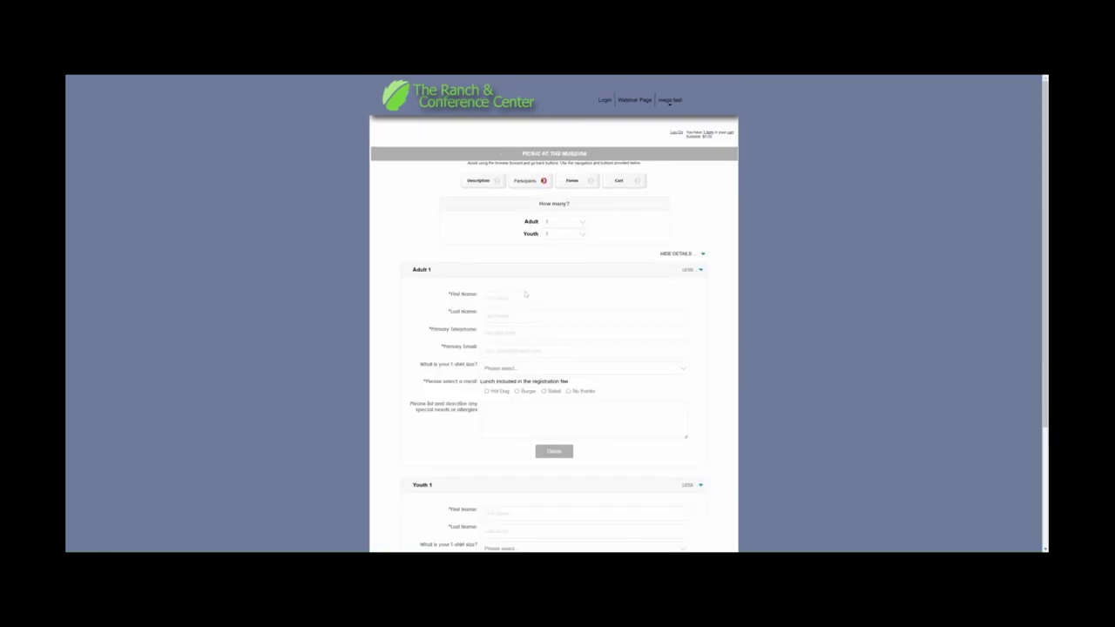
scroll(419, 252, "down", 1)
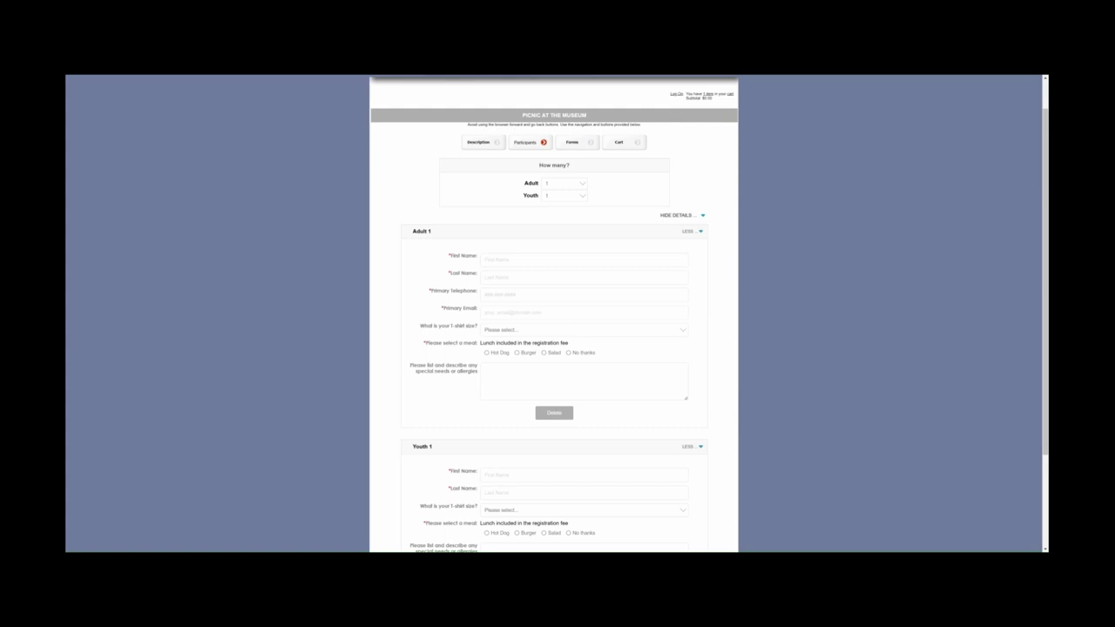
scroll(605, 382, "down", 3)
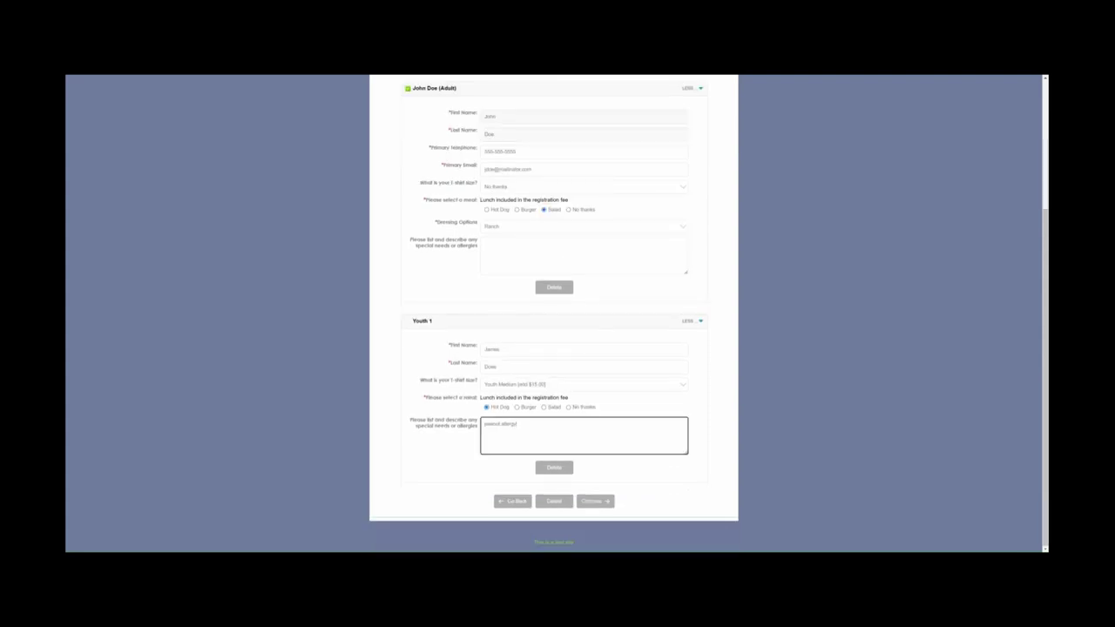
left_click(906, 355)
- Check the adult and youth participant details and continue the registration to the liability waiver form
scroll(878, 346, "up", 4)
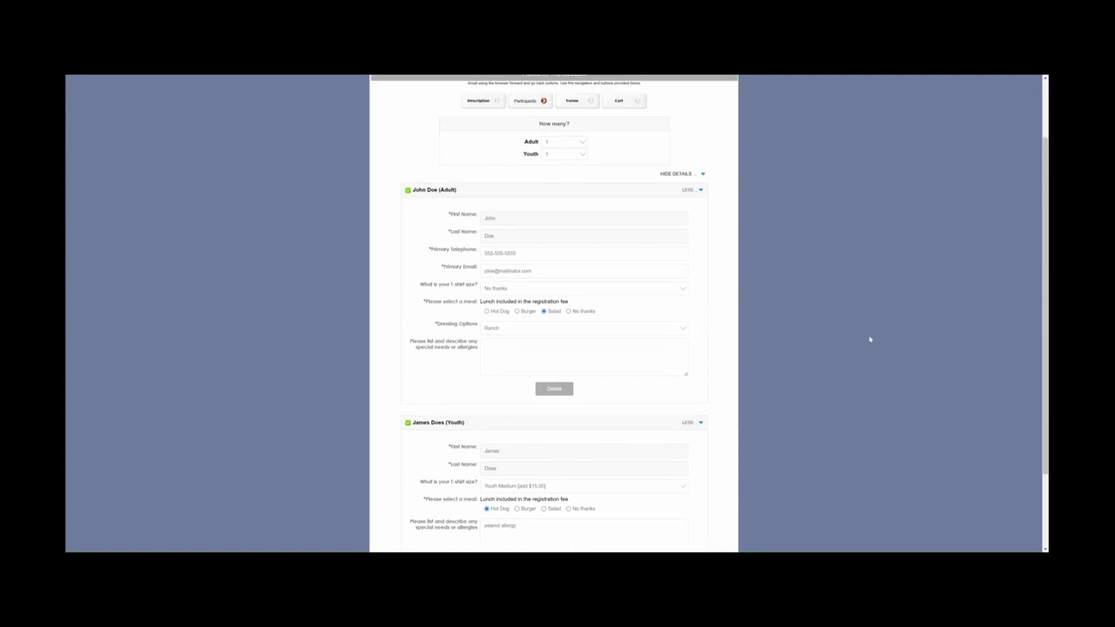
scroll(869, 339, "down", 3)
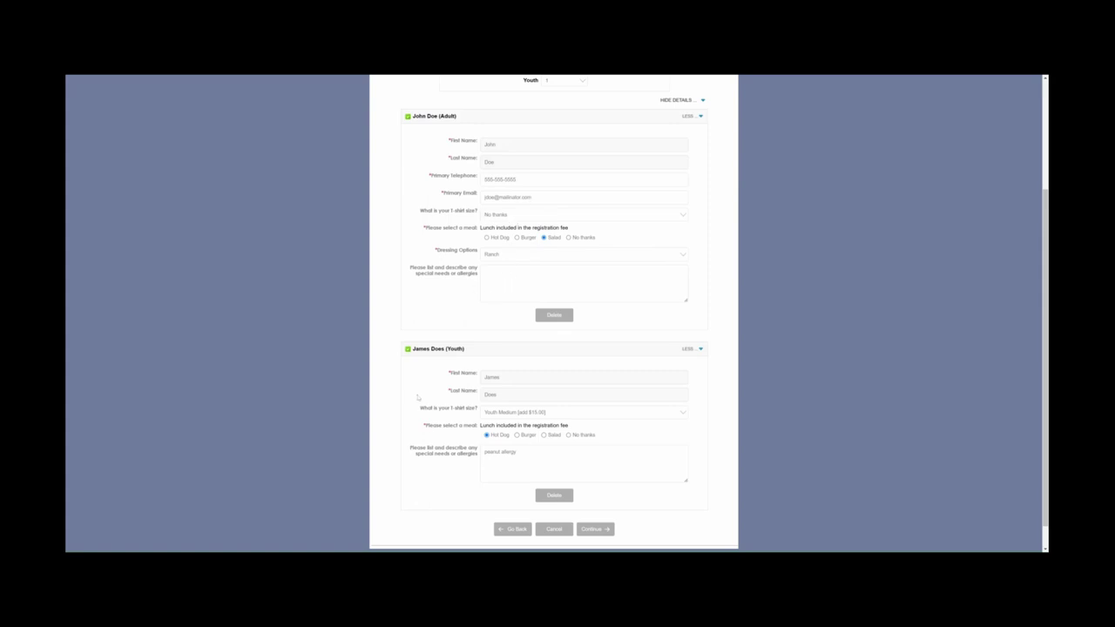
left_click(595, 529)
left_click(602, 529)
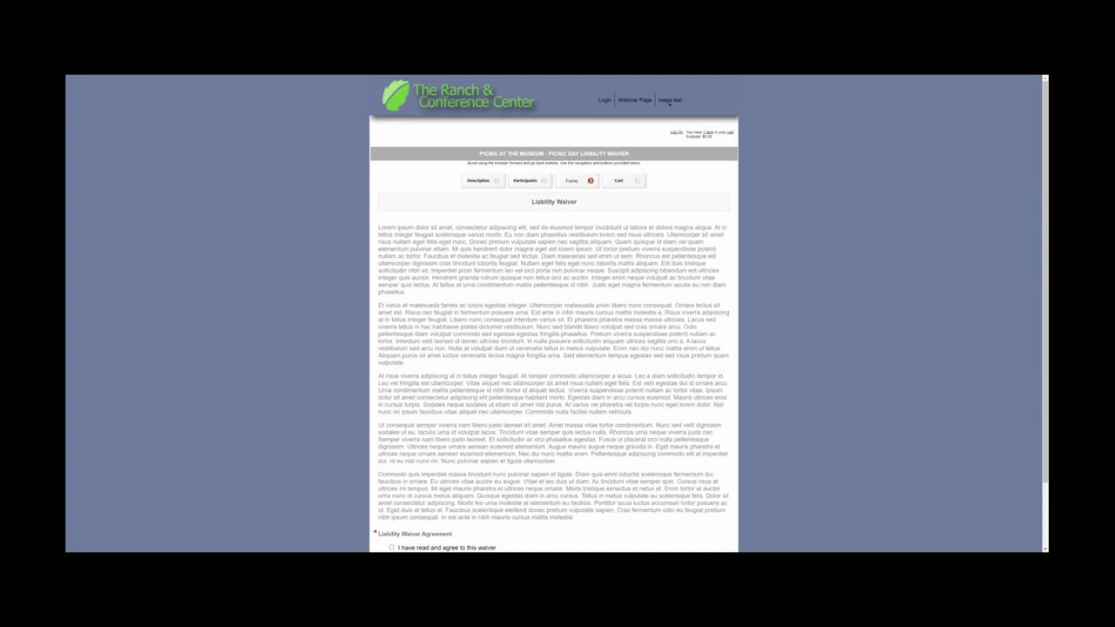
- Agree to the liability waiver to proceed to the shopping cart, and cancel the test registration there
scroll(828, 288, "down", 2)
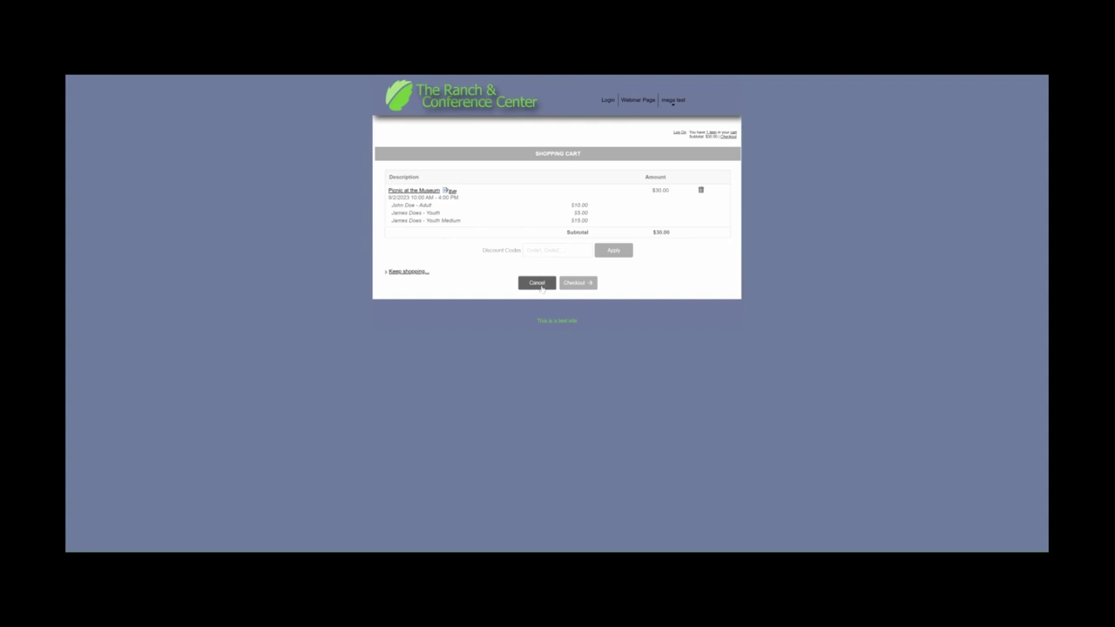
left_click(538, 285)
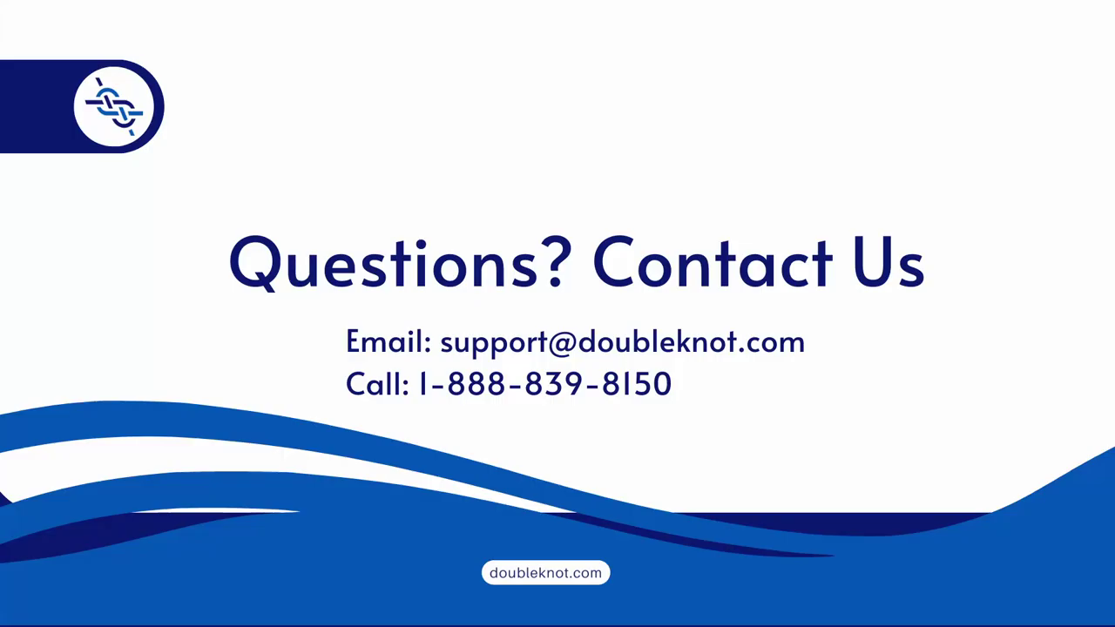